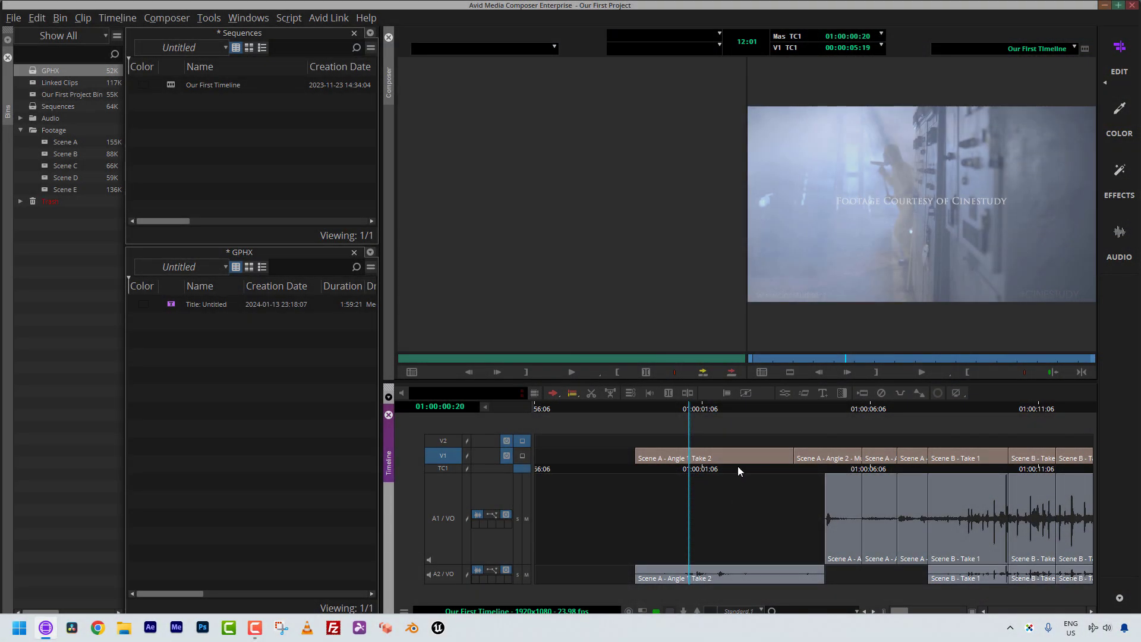
# Play and scrub the opening of the sequence up to the cut between Scene A - Angle 1 and Angle 2
pyautogui.press('space')
pyautogui.moveTo(808, 461); pyautogui.dragTo(751, 520)
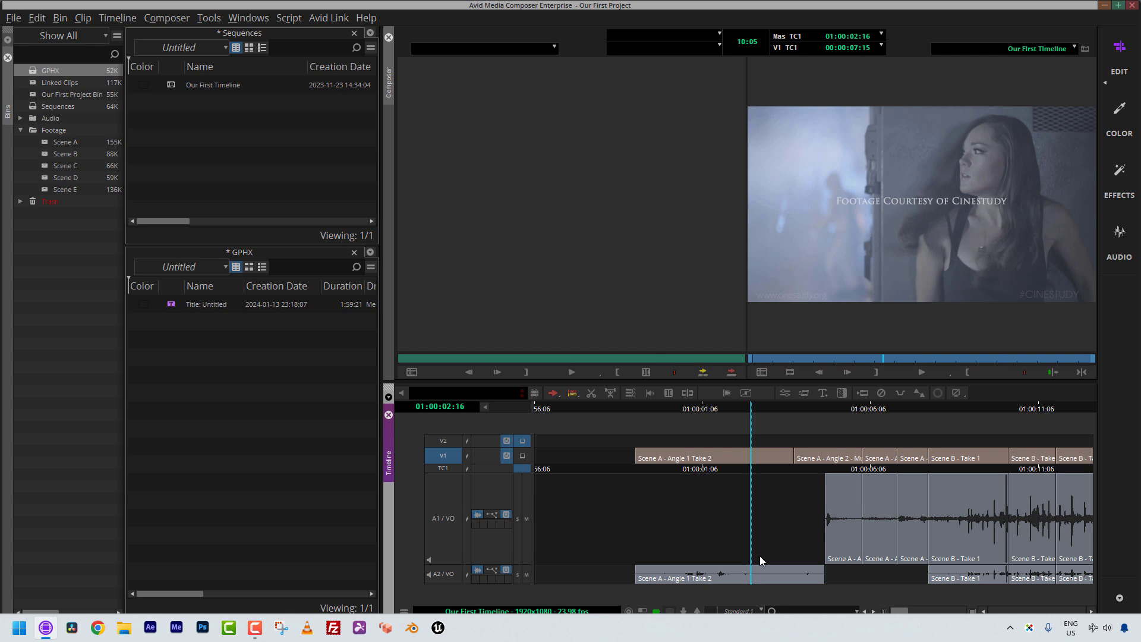
pyautogui.click(791, 453)
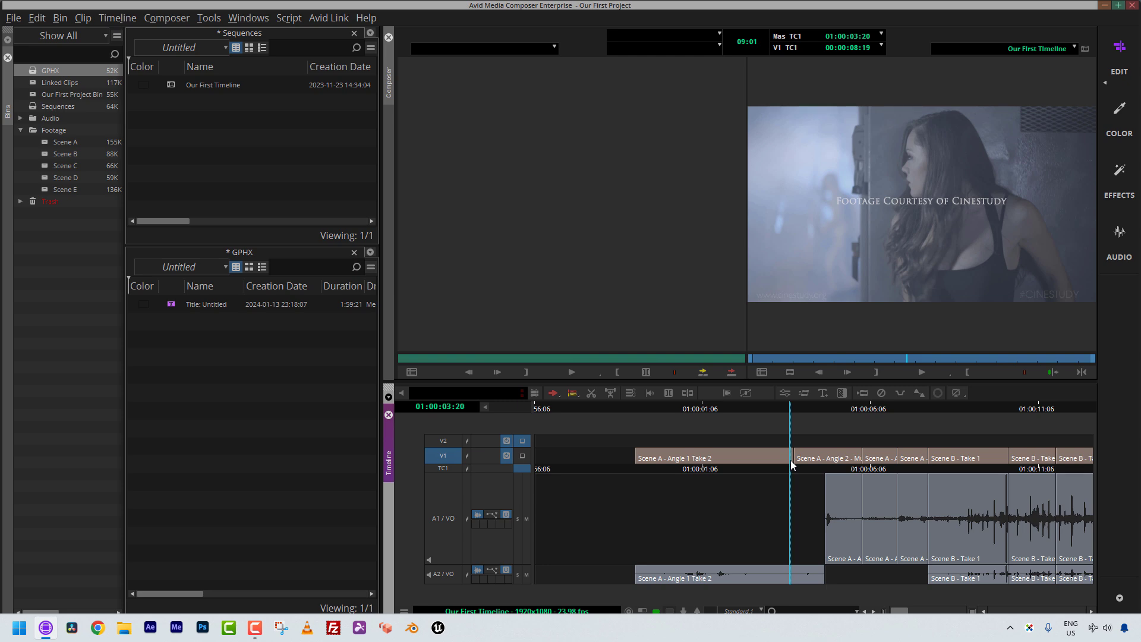
# Open the Effect Palette and enlarge it so the category and effect name lists are fully readable
pyautogui.hotkey('ctrl', '8')
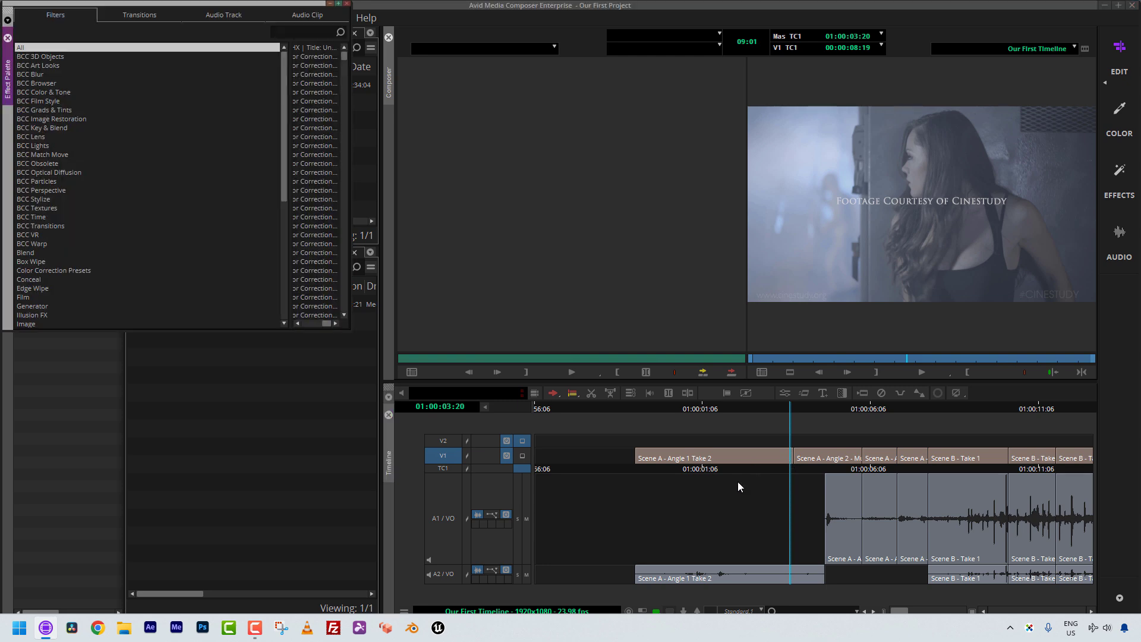
pyautogui.moveTo(353, 331); pyautogui.dragTo(524, 495)
pyautogui.moveTo(431, 250); pyautogui.dragTo(266, 250)
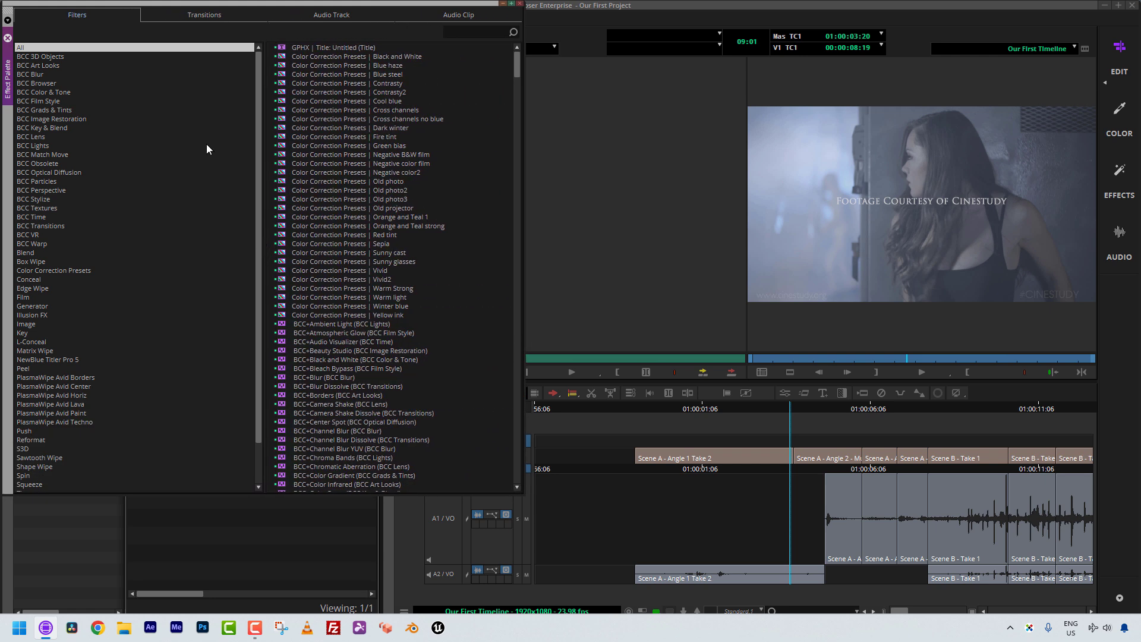
# Browse the BCC filter categories in the Effect Palette, from BCC 3D Objects through BCC Transitions and BCC VR
pyautogui.click(36, 56)
pyautogui.click(37, 65)
pyautogui.click(38, 83)
pyautogui.click(41, 99)
pyautogui.click(41, 110)
pyautogui.click(41, 127)
pyautogui.click(42, 154)
pyautogui.click(41, 191)
pyautogui.click(42, 226)
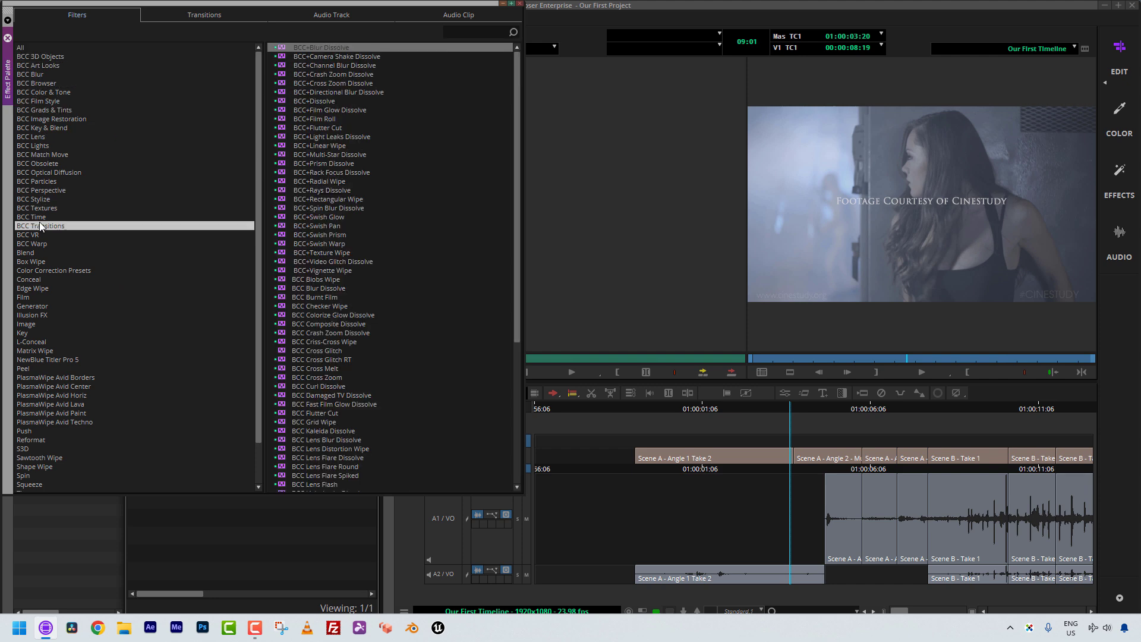
pyautogui.click(42, 235)
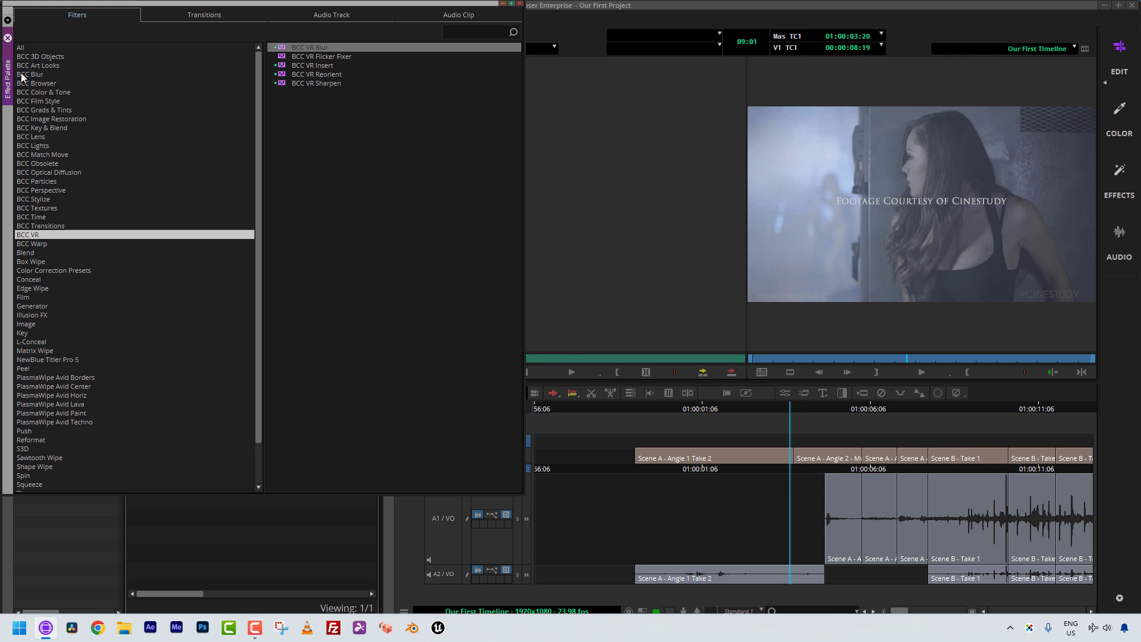
# Examine the remaining effect categories, including Blend, Color Correction Presets, Film, Image and Sawtooth Wipe, and close the Effect Palette
pyautogui.click(32, 253)
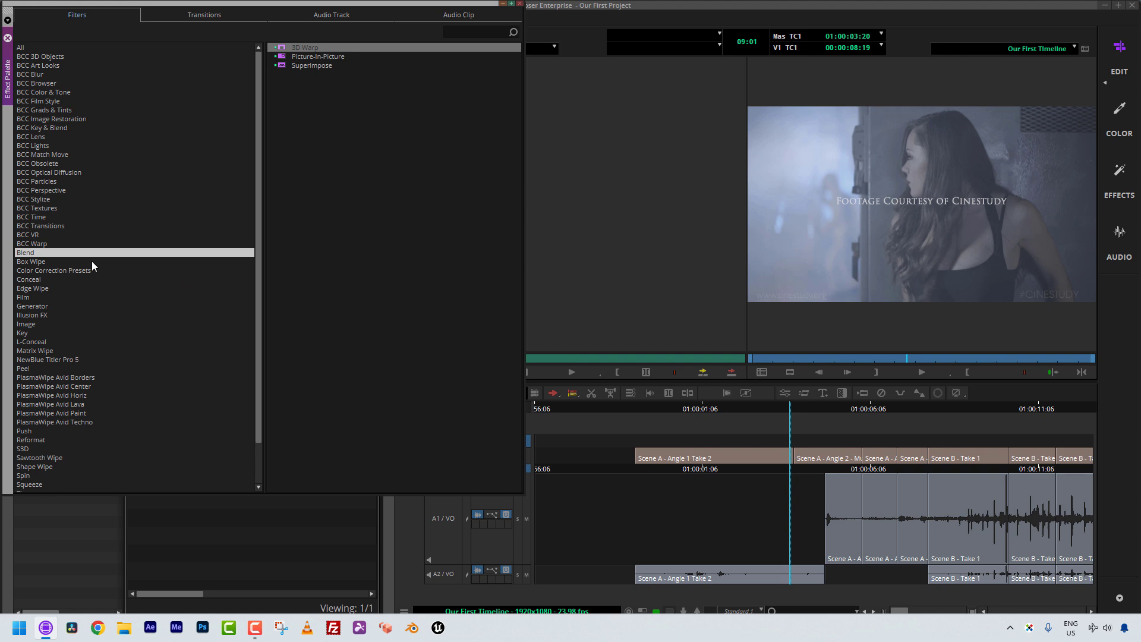
pyautogui.scroll(-2, 86, 256)
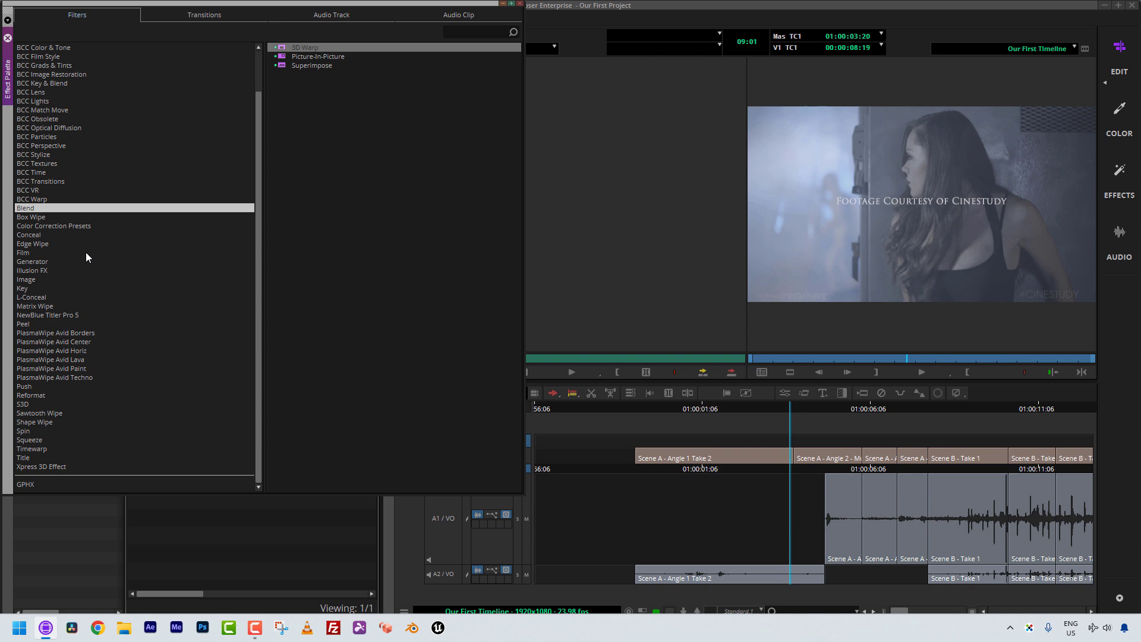
pyautogui.click(37, 217)
pyautogui.click(46, 225)
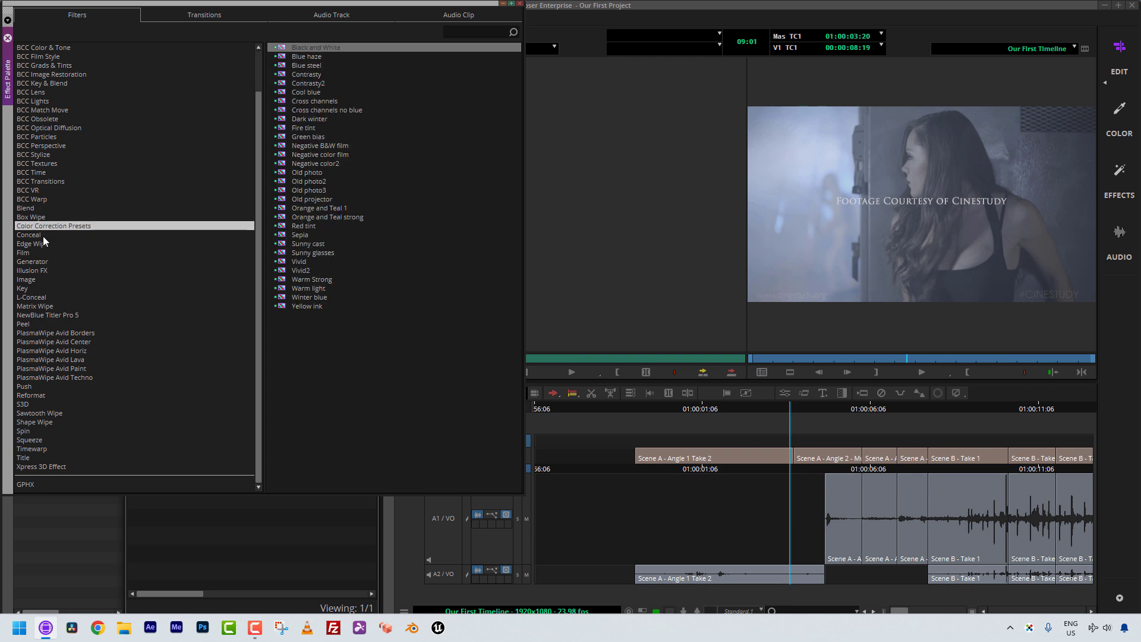
pyautogui.click(43, 235)
pyautogui.click(44, 253)
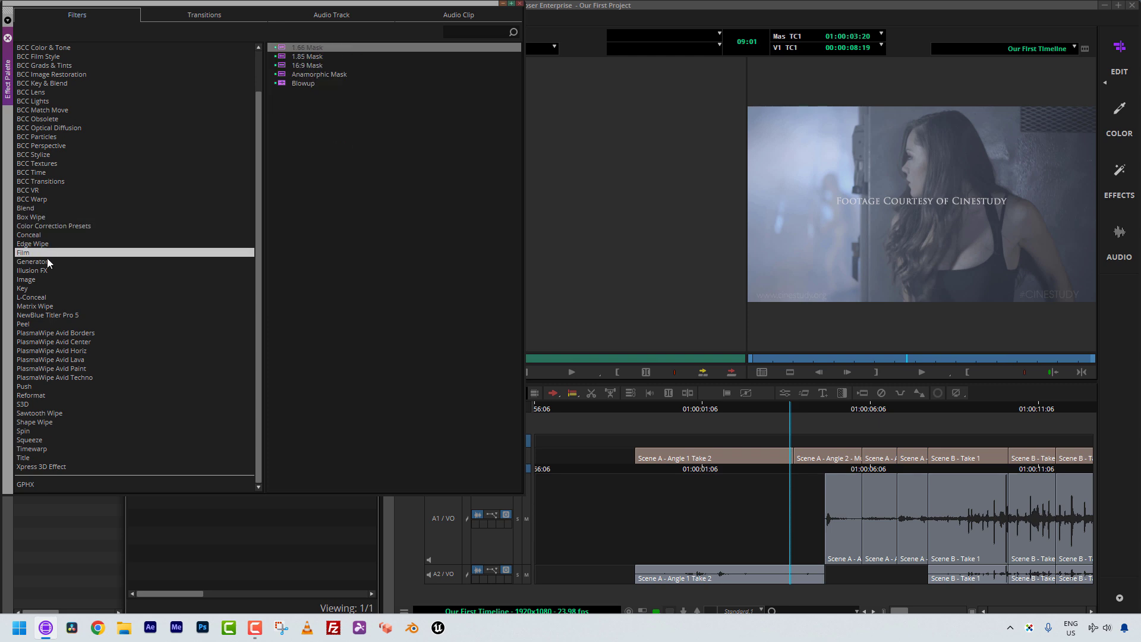
pyautogui.click(47, 260)
pyautogui.click(49, 269)
pyautogui.click(46, 280)
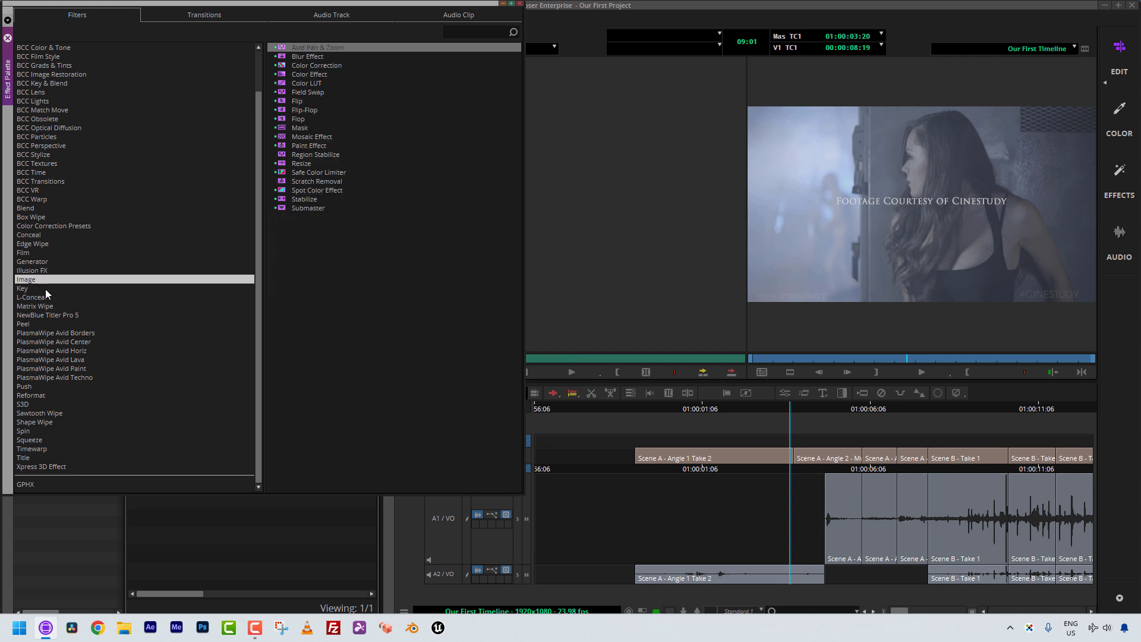
pyautogui.click(45, 289)
pyautogui.click(50, 298)
pyautogui.click(52, 314)
pyautogui.click(58, 333)
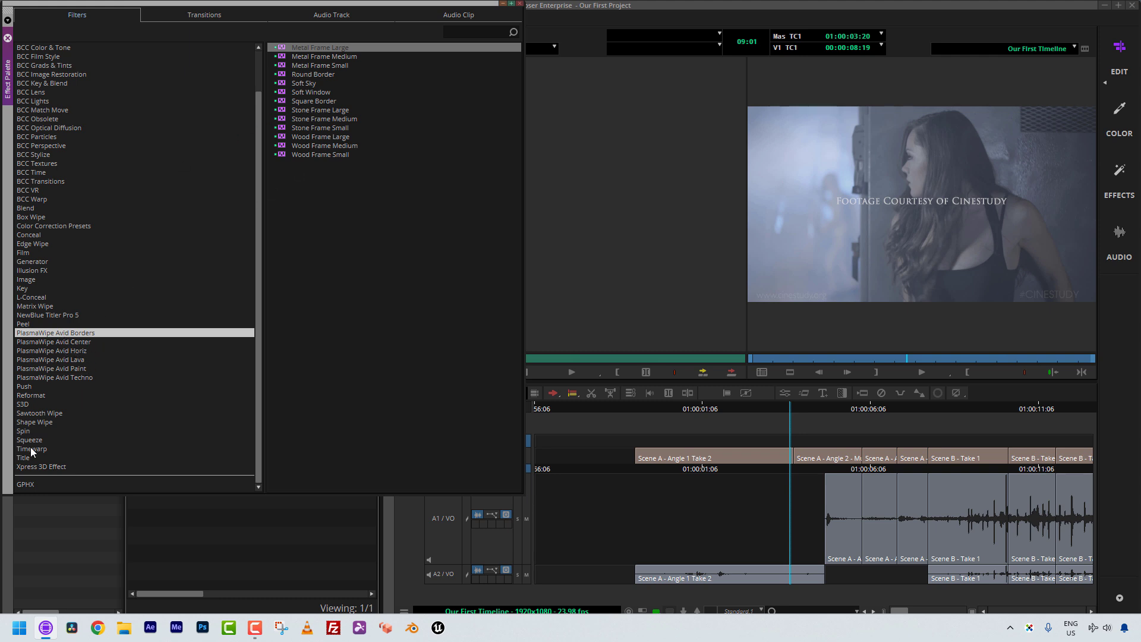
pyautogui.click(47, 415)
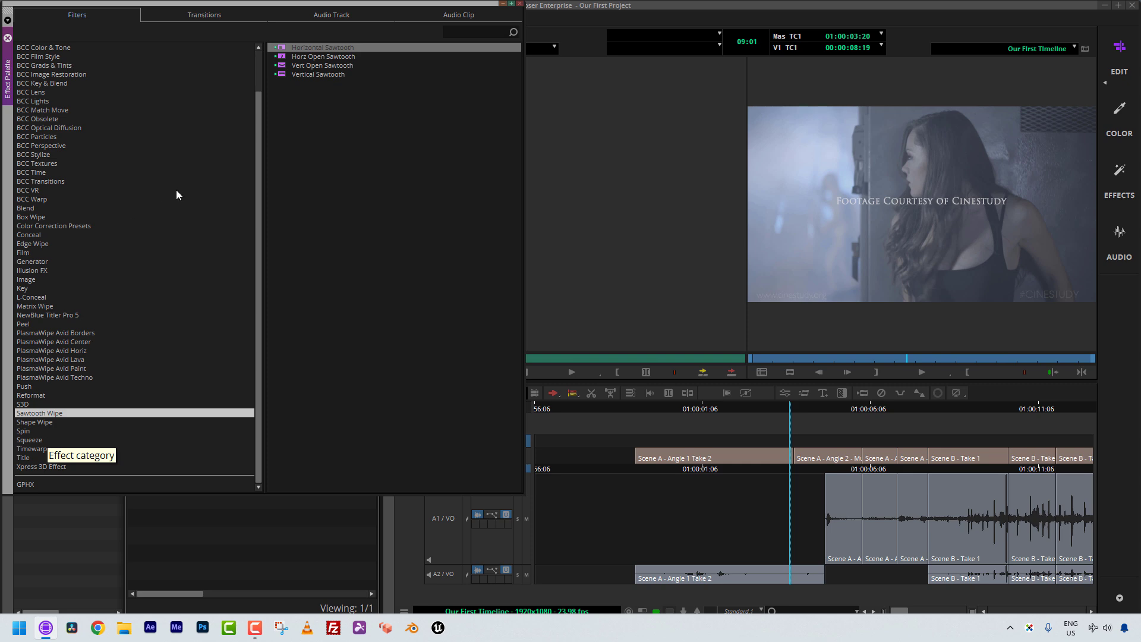
pyautogui.click(520, 4)
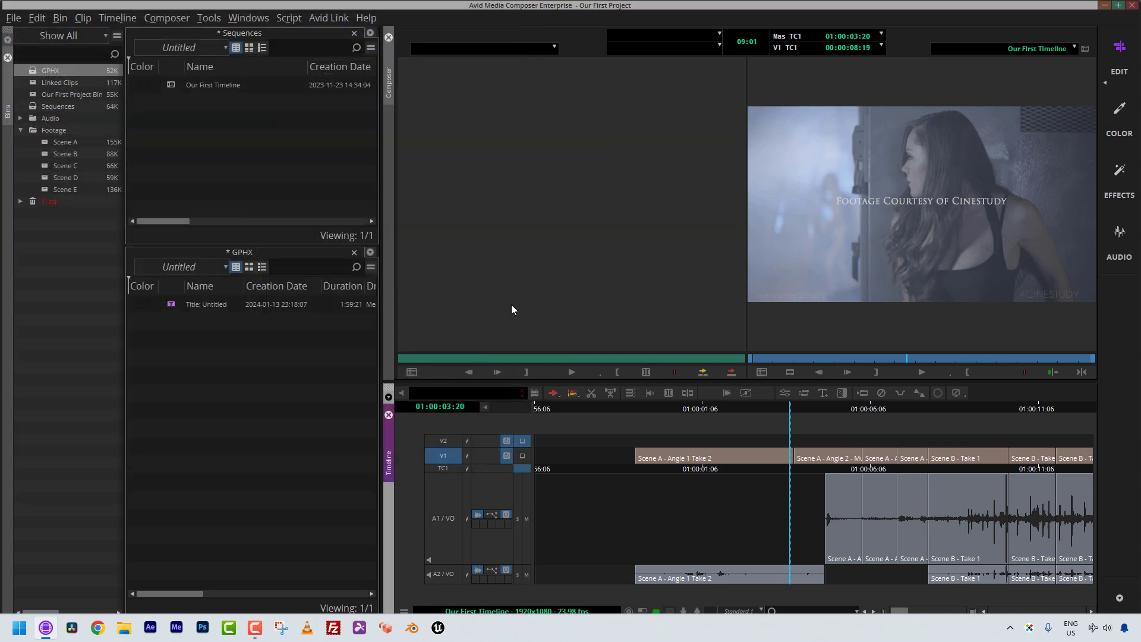
# Examine the key assignments of the MC English (United States) keyboard in the user settings, and close the settings
pyautogui.click(795, 465)
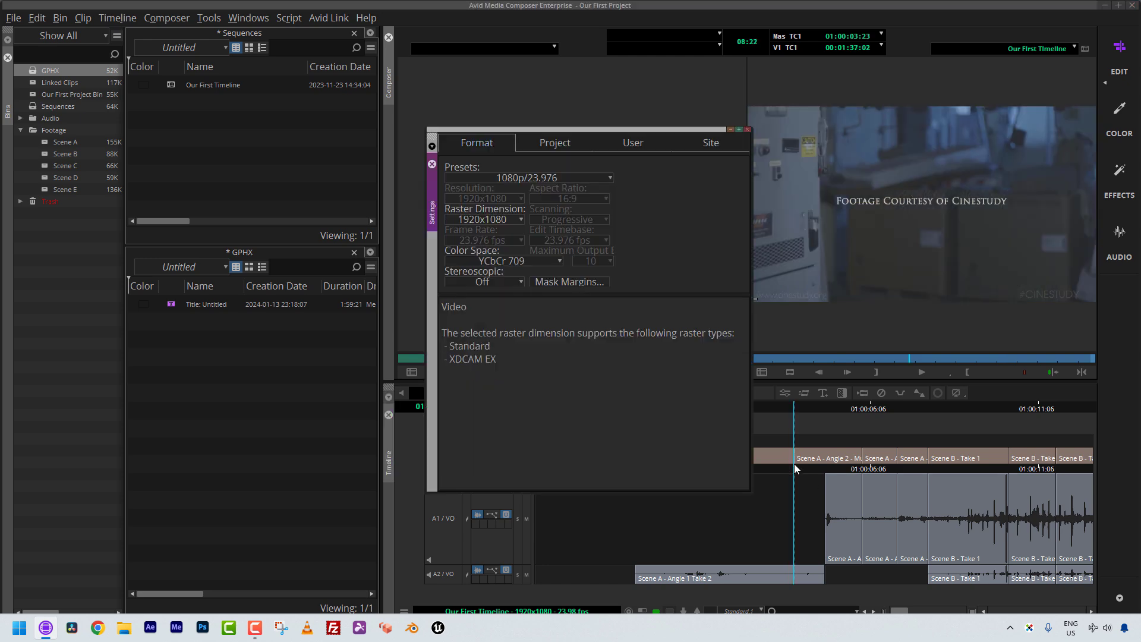
pyautogui.moveTo(587, 130); pyautogui.dragTo(477, 117)
pyautogui.click(523, 129)
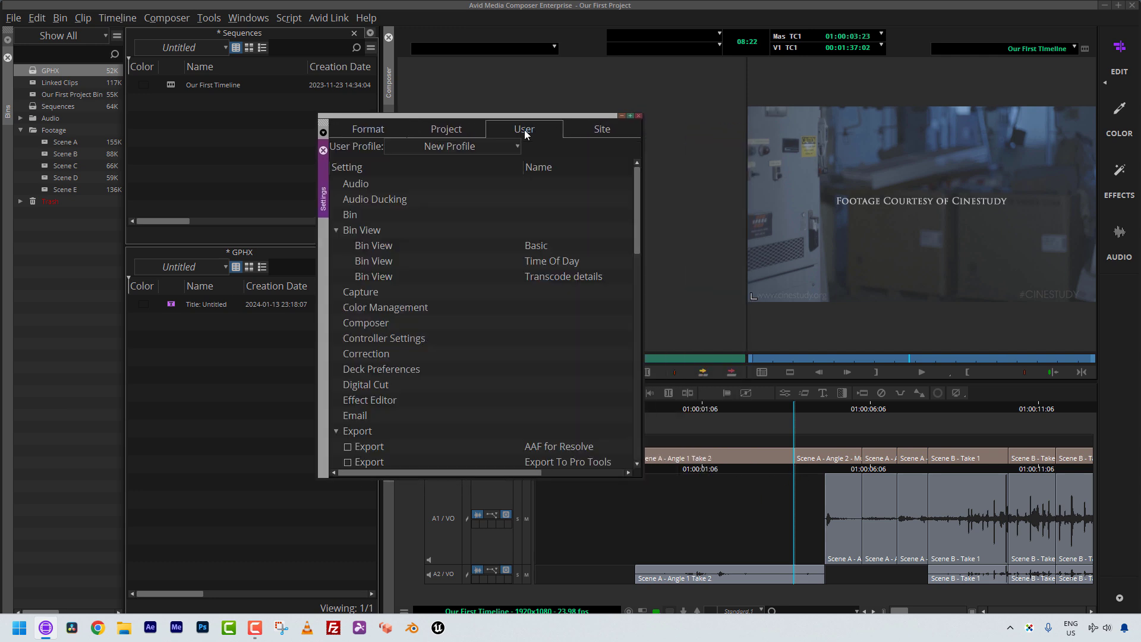
pyautogui.scroll(-8, 441, 383)
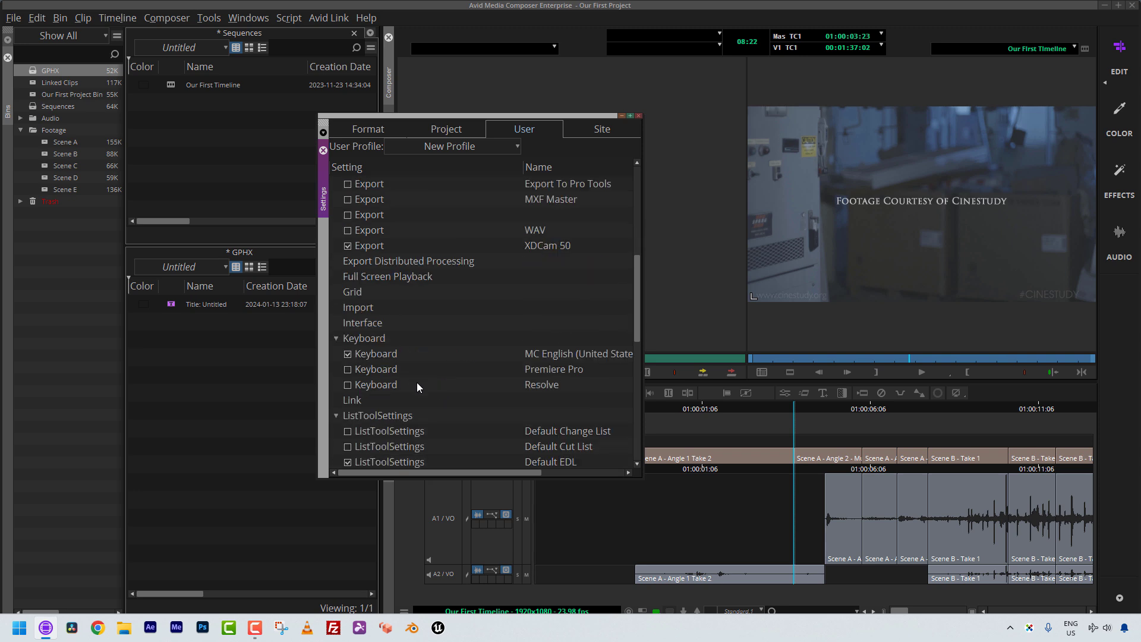
pyautogui.doubleClick(409, 356)
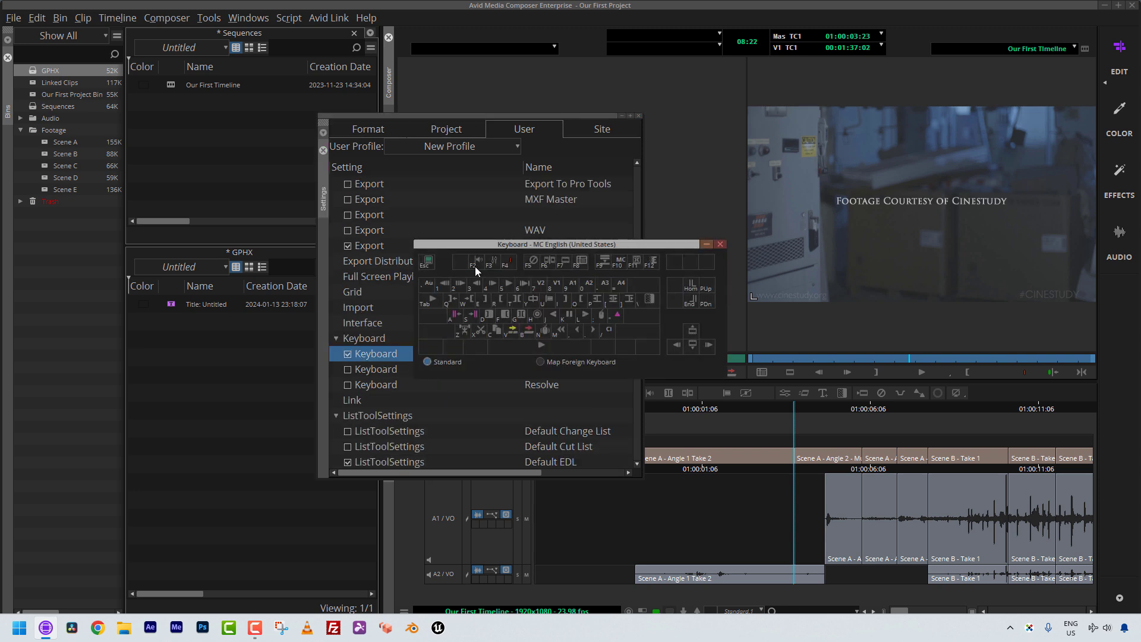
pyautogui.moveTo(489, 243); pyautogui.dragTo(395, 256)
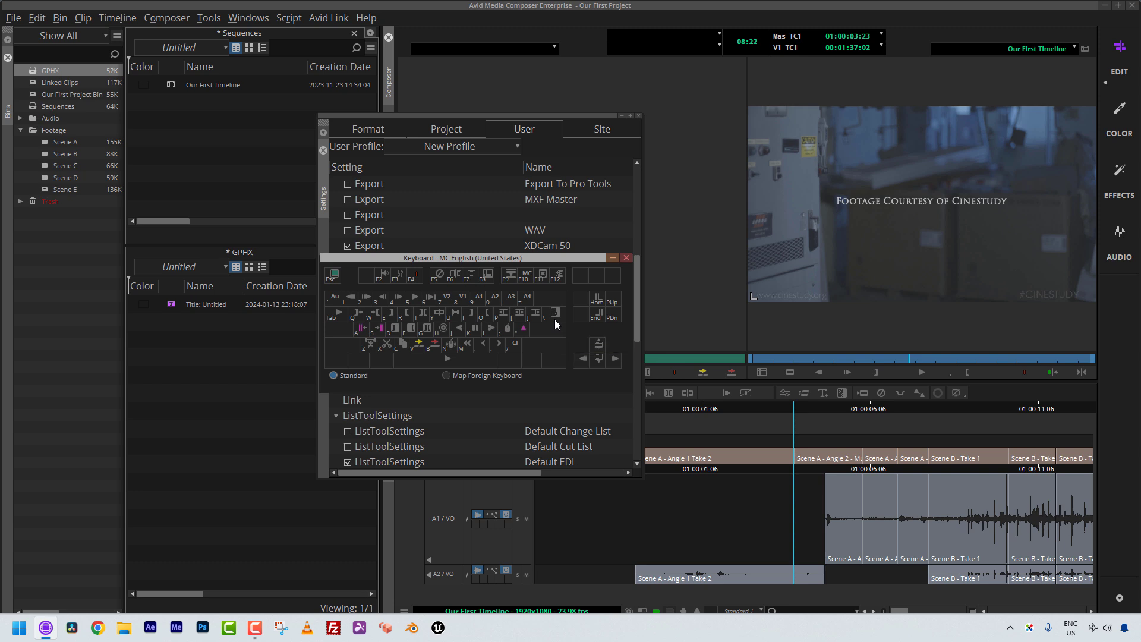
pyautogui.click(628, 258)
pyautogui.click(639, 116)
pyautogui.moveTo(722, 458); pyautogui.dragTo(1008, 431)
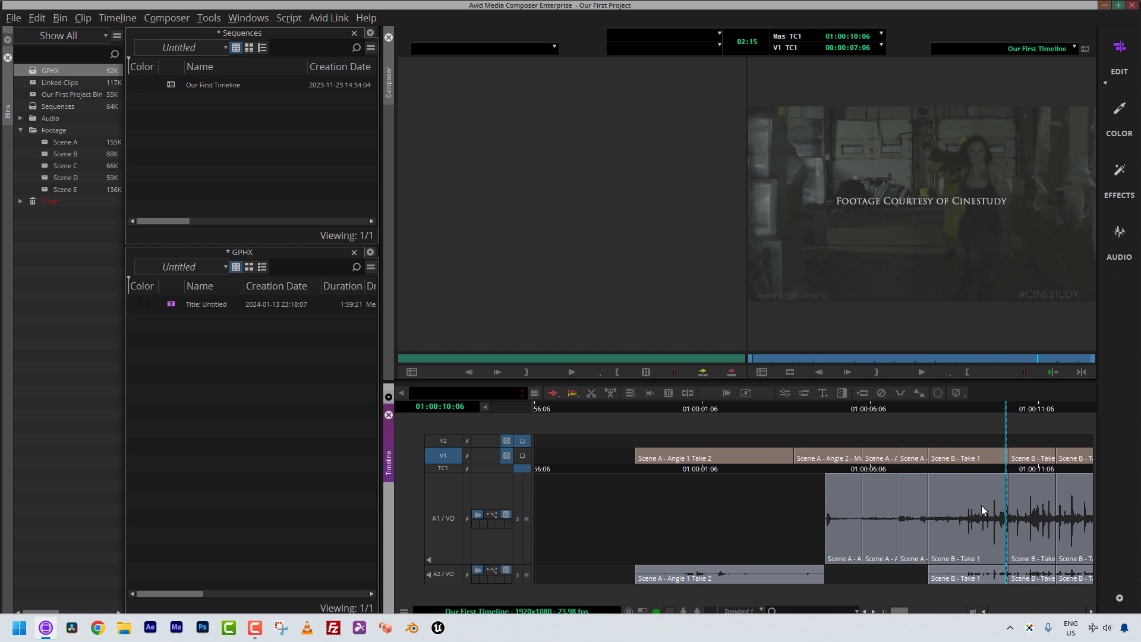
pyautogui.press('\\')
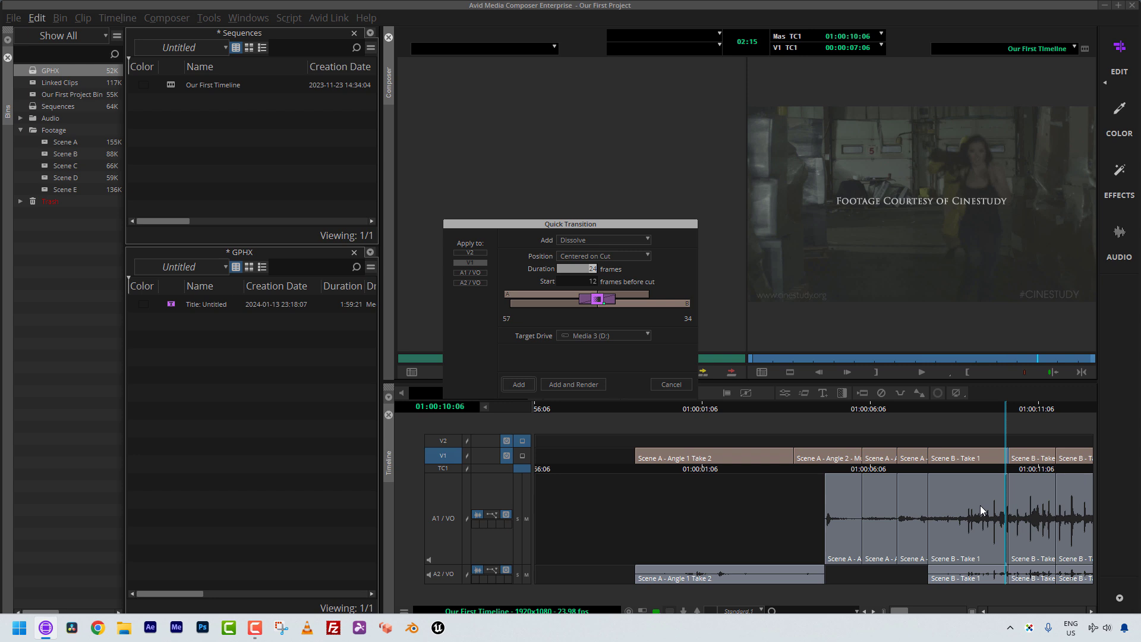
pyautogui.click(670, 384)
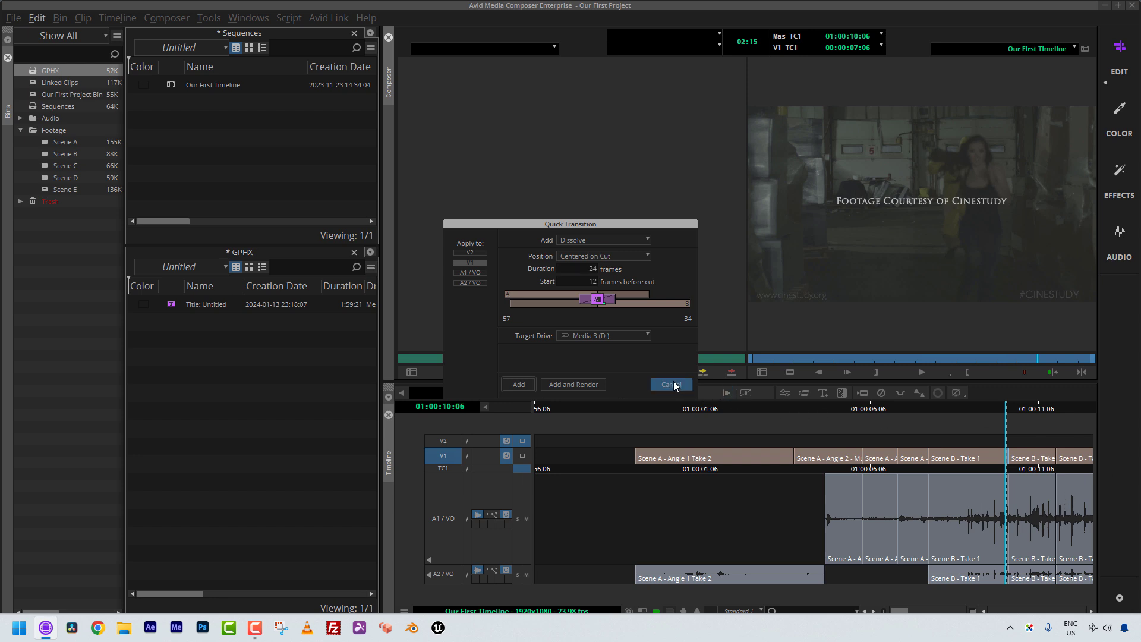
# Park the playhead at 01:00:10:15, just after the cut ending Scene B - Take 1, and open Quick Transition
pyautogui.click(1018, 461)
pyautogui.press('Left')
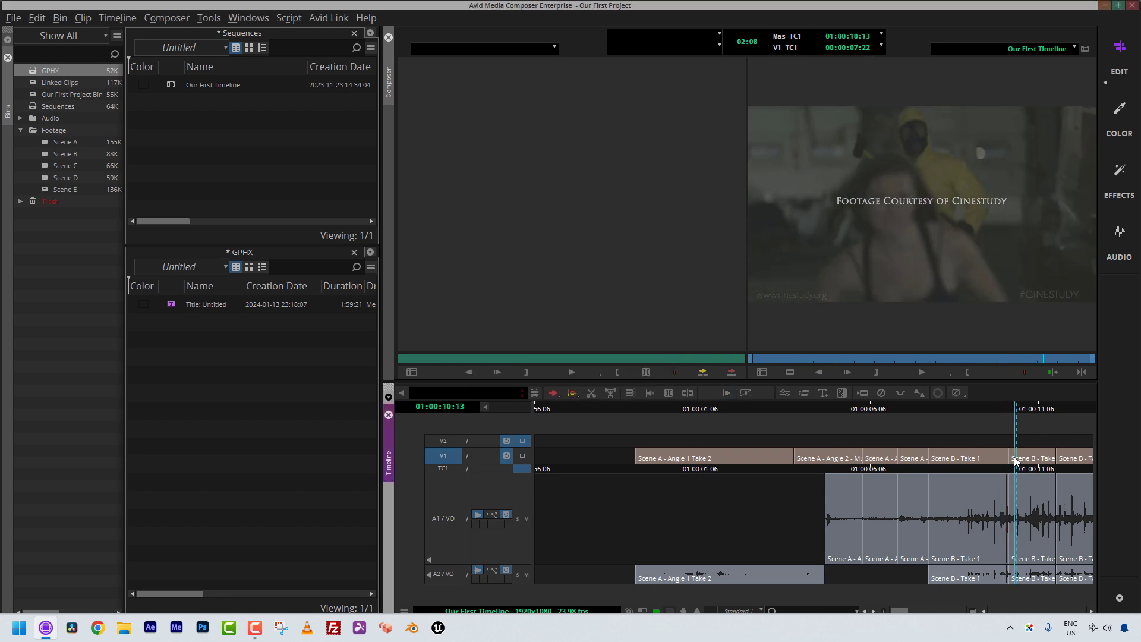
pyautogui.press('Right')
pyautogui.press('Right')
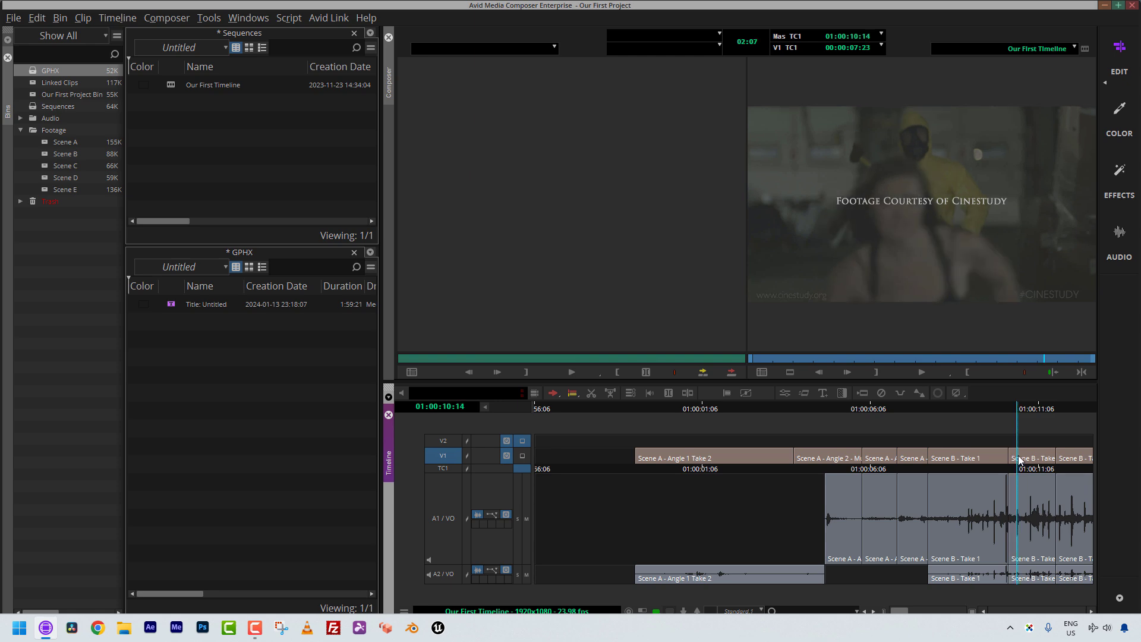
pyautogui.press('\\')
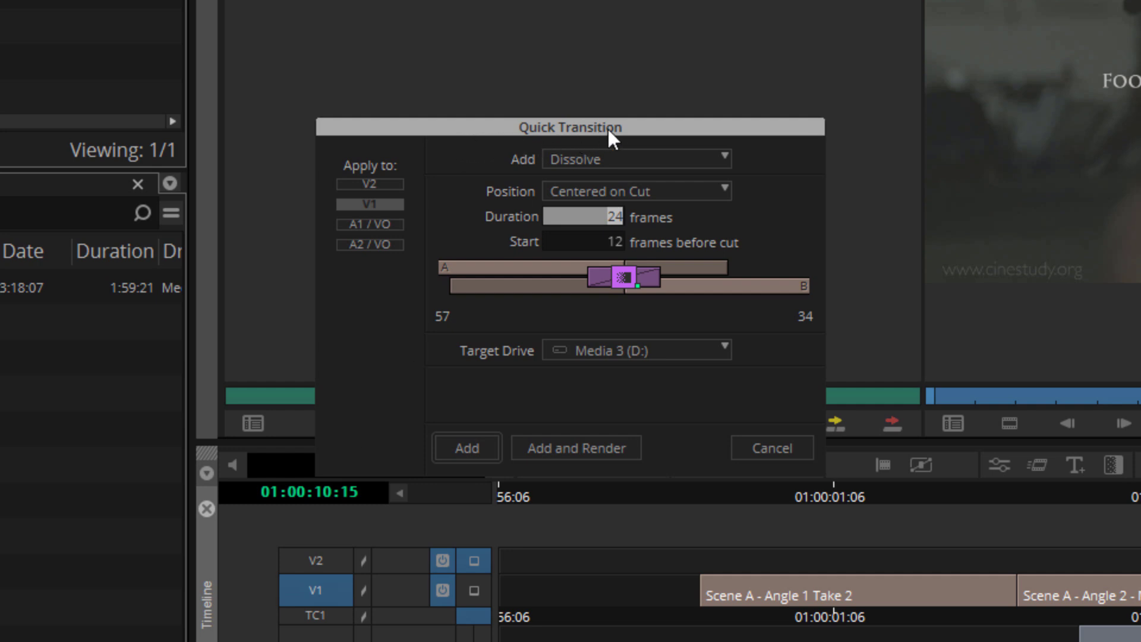
# Try applying the transition to the A1 and A2 audio tracks, and leave only V1 selected
pyautogui.click(380, 224)
pyautogui.click(383, 243)
pyautogui.click(378, 226)
pyautogui.click(384, 243)
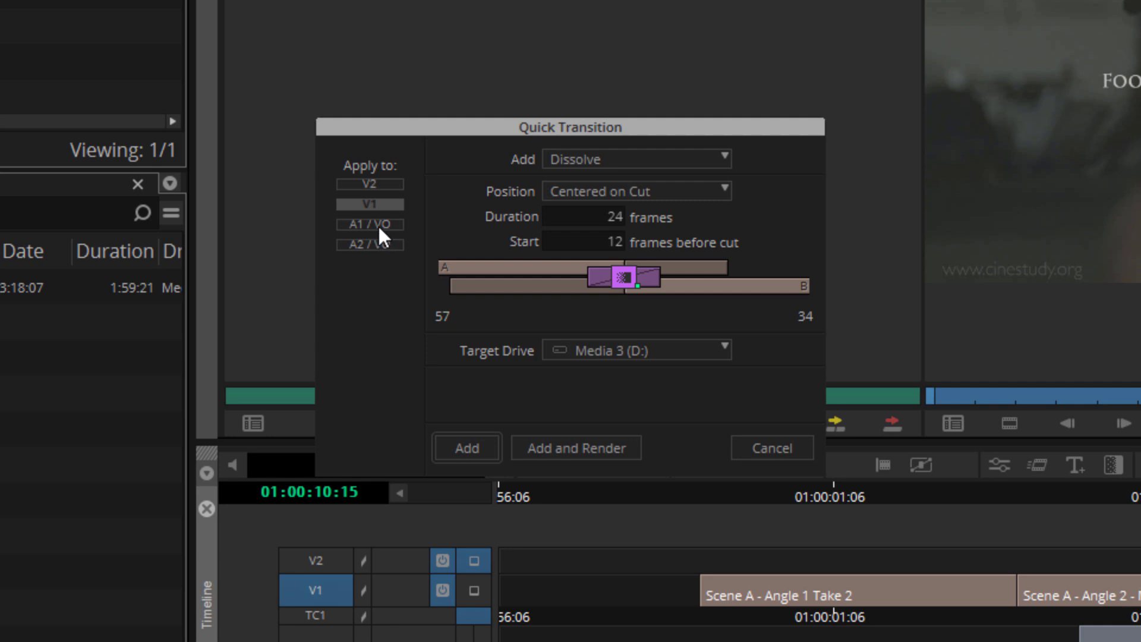
pyautogui.click(376, 224)
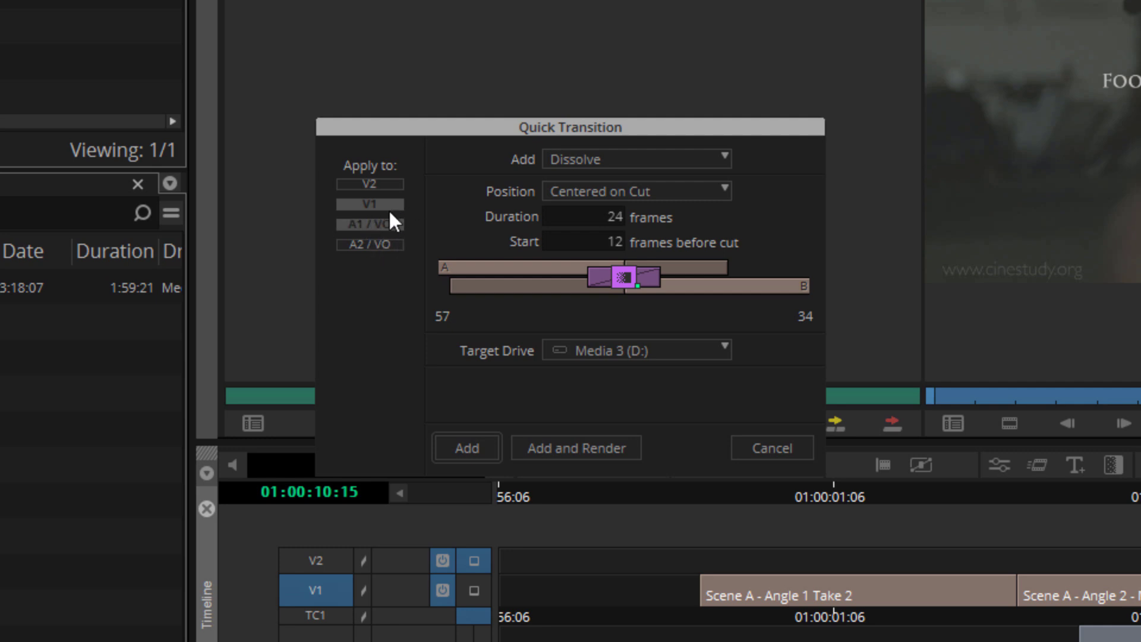
pyautogui.click(385, 224)
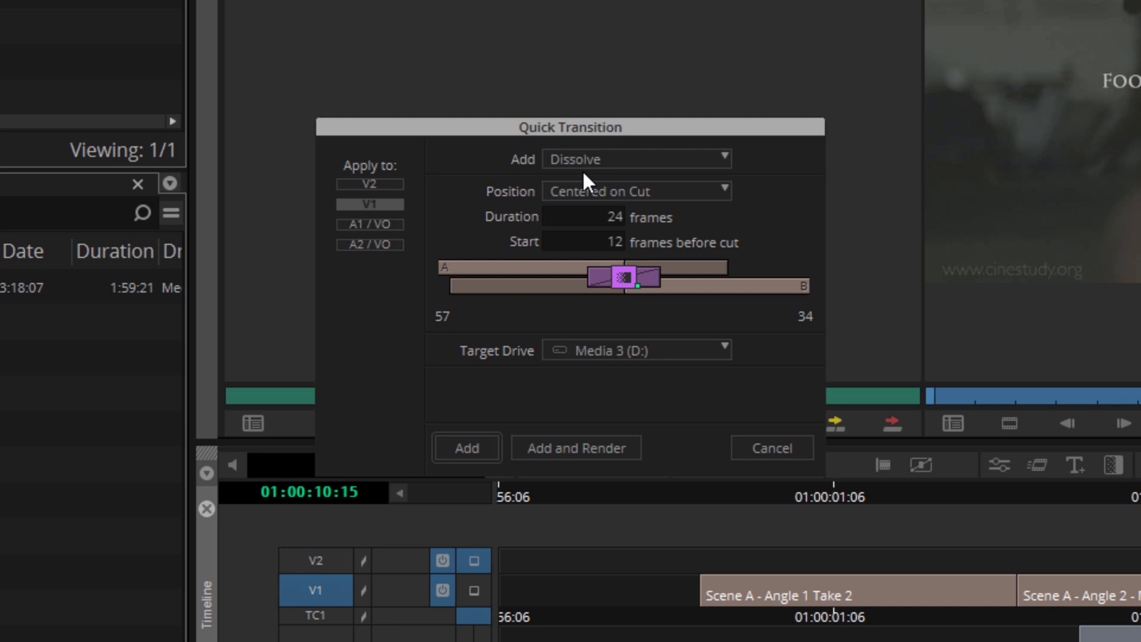
# Review the available transition types and add a 24-frame Dissolve centered on the cut on V1
pyautogui.click(724, 158)
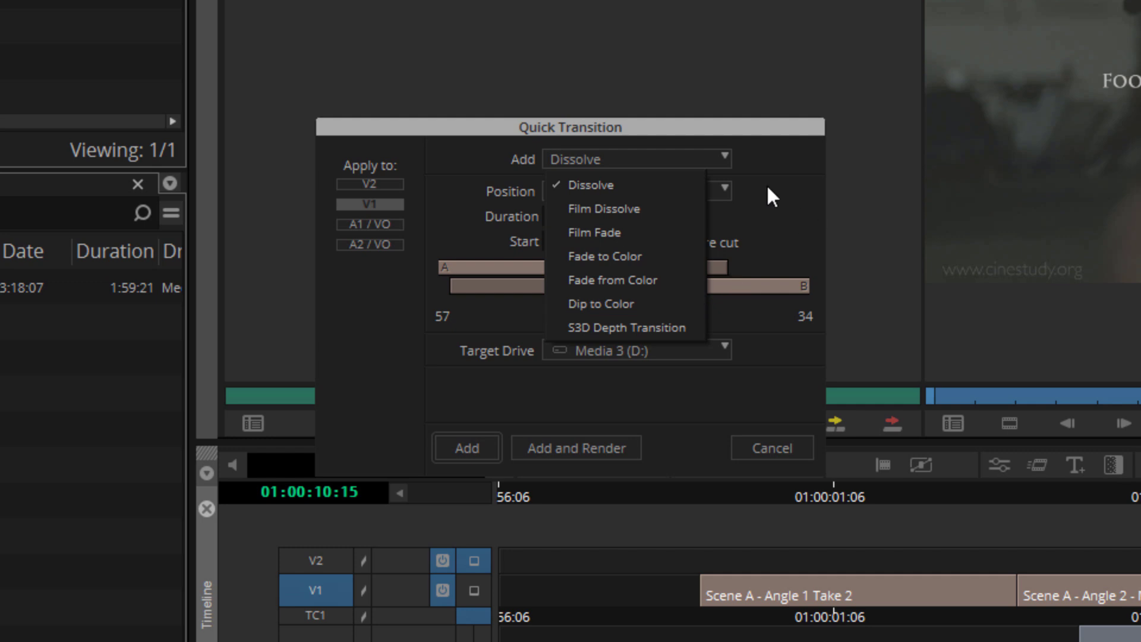
pyautogui.click(767, 185)
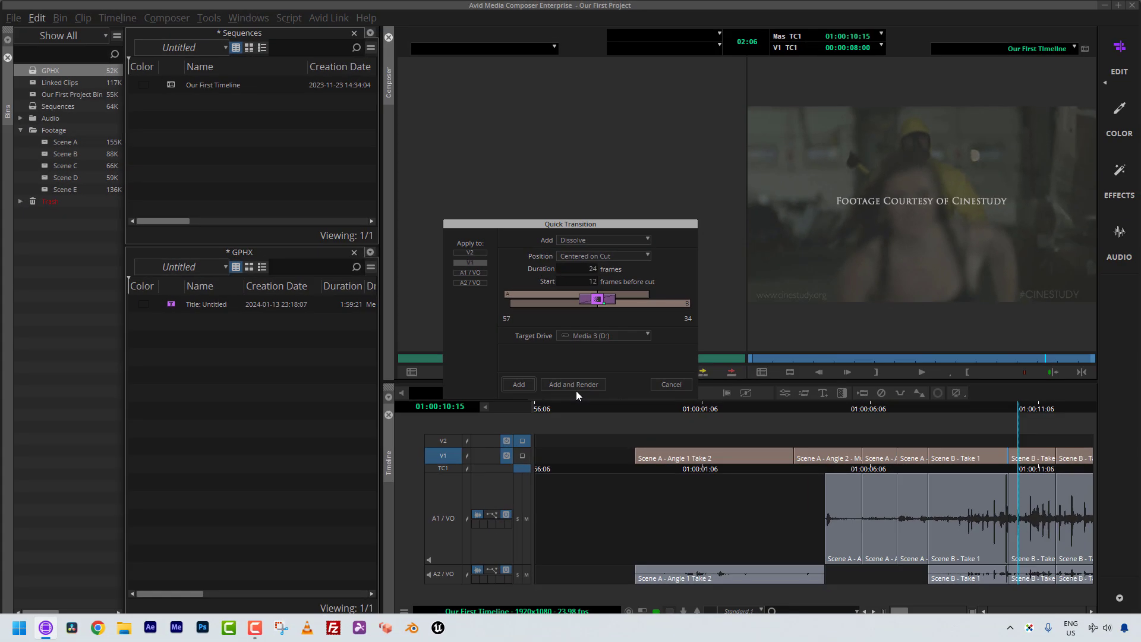
pyautogui.click(523, 383)
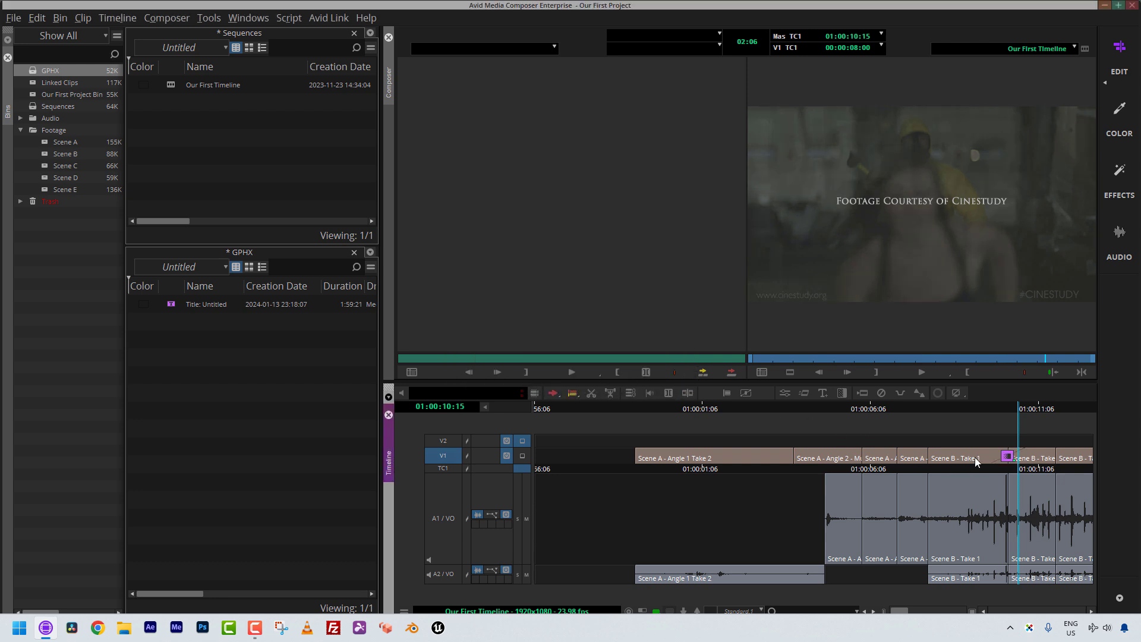
# Scrub through the dissolve at the end of Scene B - Take 1 to preview it
pyautogui.click(975, 458)
pyautogui.moveTo(978, 460); pyautogui.dragTo(1009, 440)
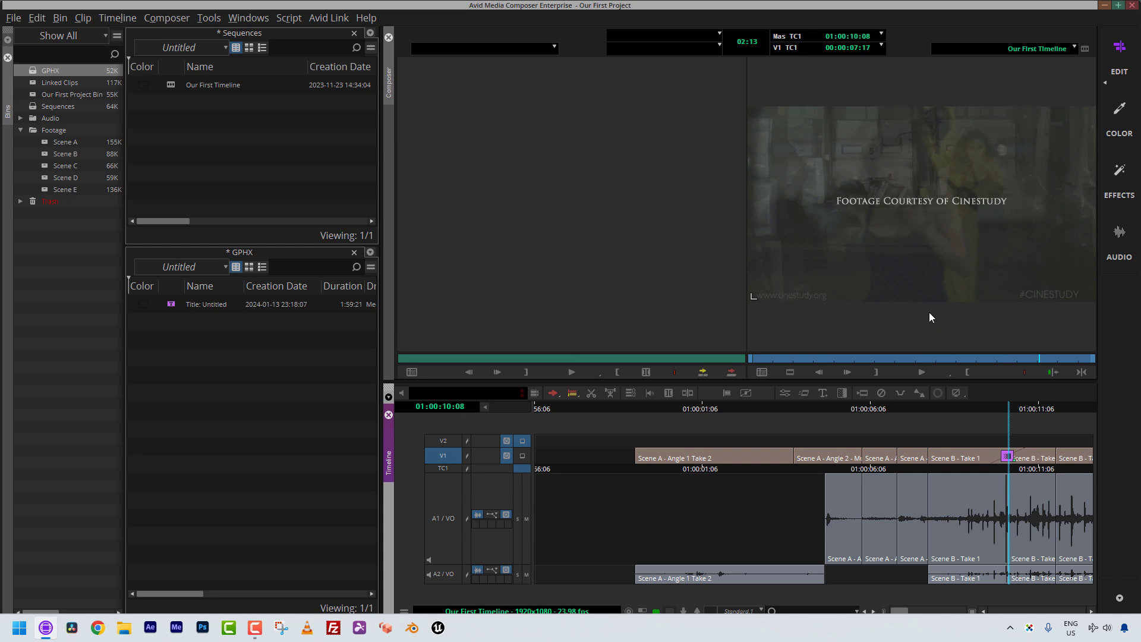
pyautogui.moveTo(981, 441); pyautogui.dragTo(1013, 447)
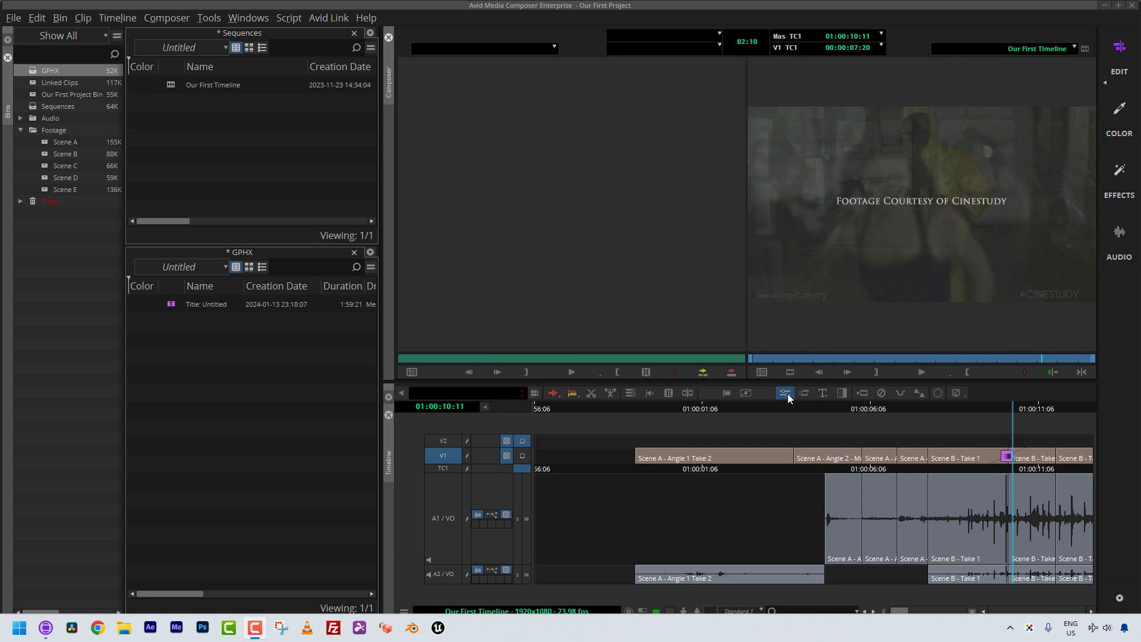
# Open the V1 dissolve in the Effect Editor and move the editor window clear of the bins
pyautogui.click(786, 394)
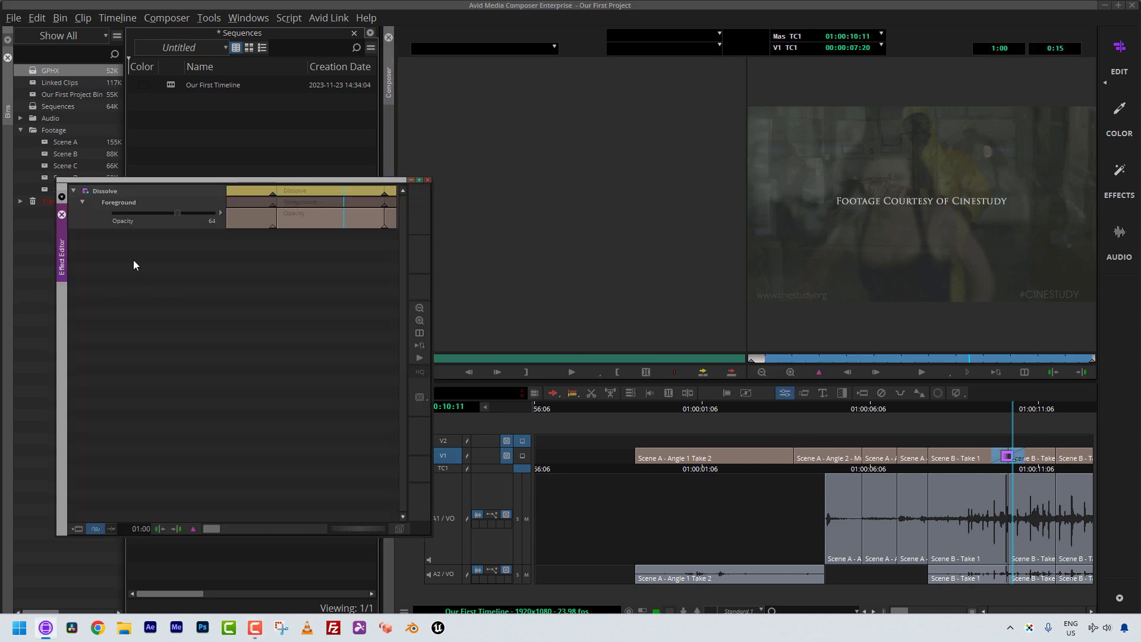
pyautogui.moveTo(181, 180); pyautogui.dragTo(433, 72)
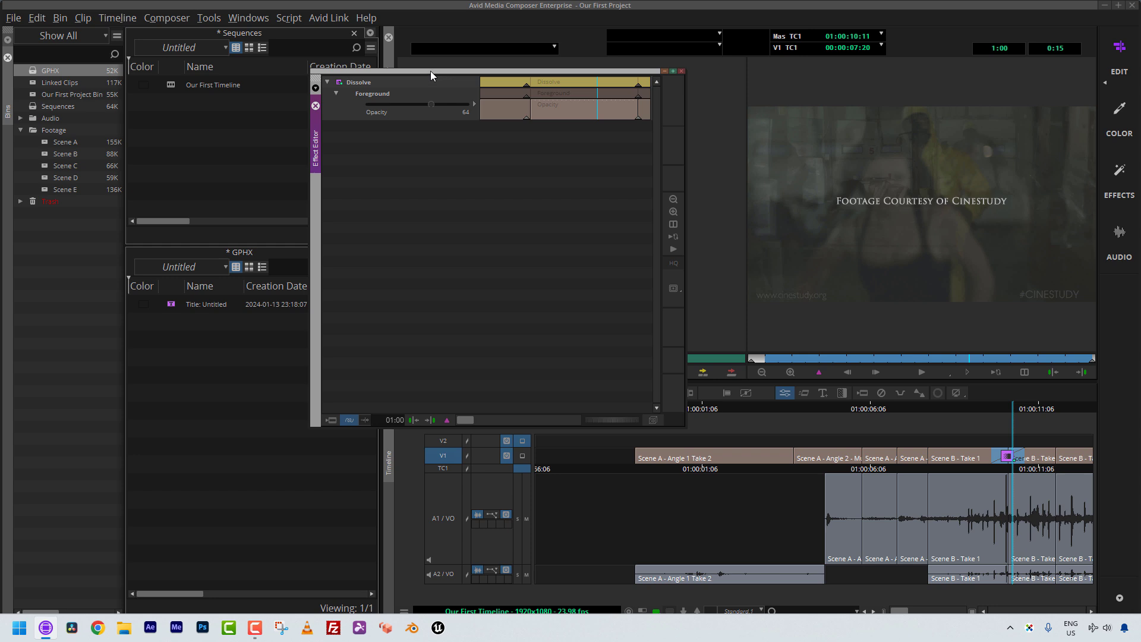
# Move the Effect Editor over the bins, scrub through the dissolve's opacity timeline, and set the dissolve's duration to 12 frames
pyautogui.moveTo(420, 70); pyautogui.dragTo(224, 172)
pyautogui.moveTo(394, 184); pyautogui.dragTo(453, 186)
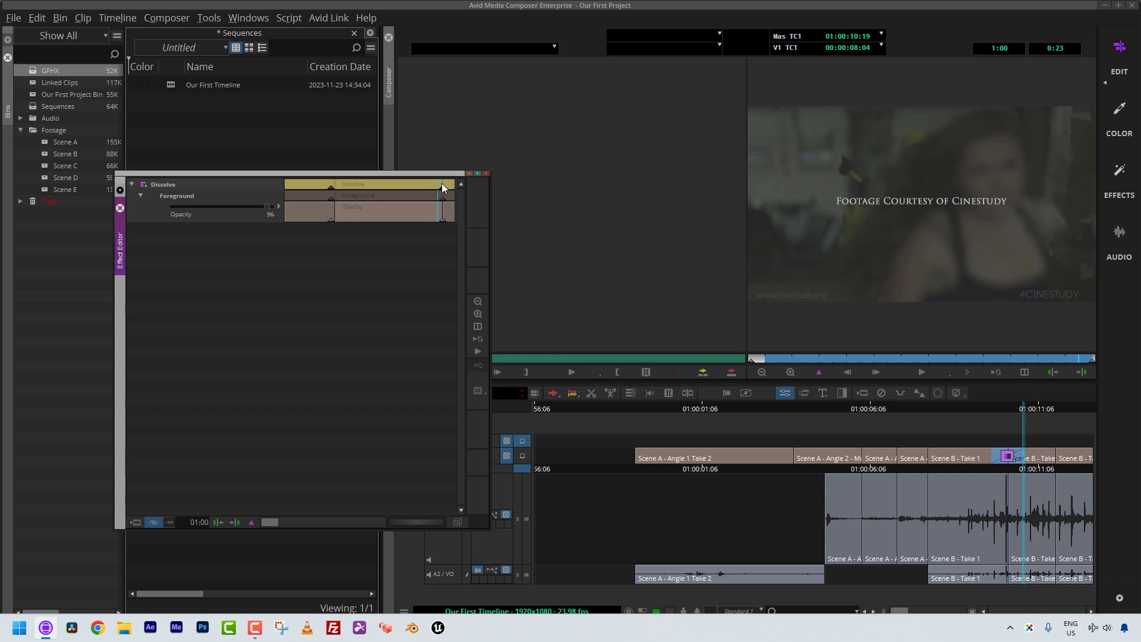
pyautogui.moveTo(342, 176); pyautogui.dragTo(357, 156)
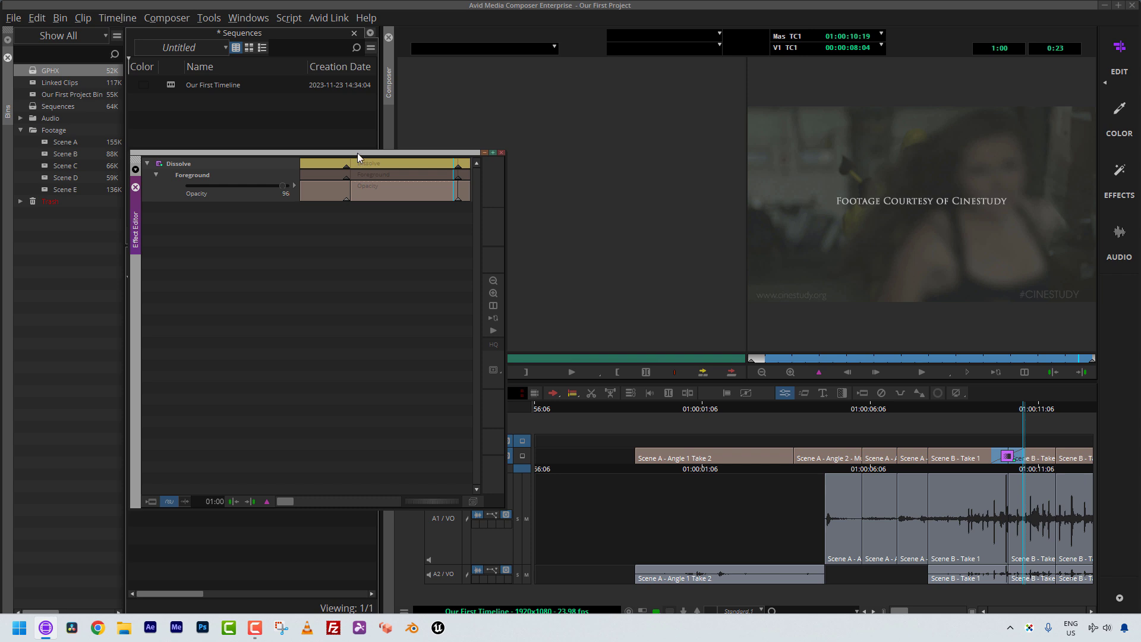
pyautogui.click(211, 501)
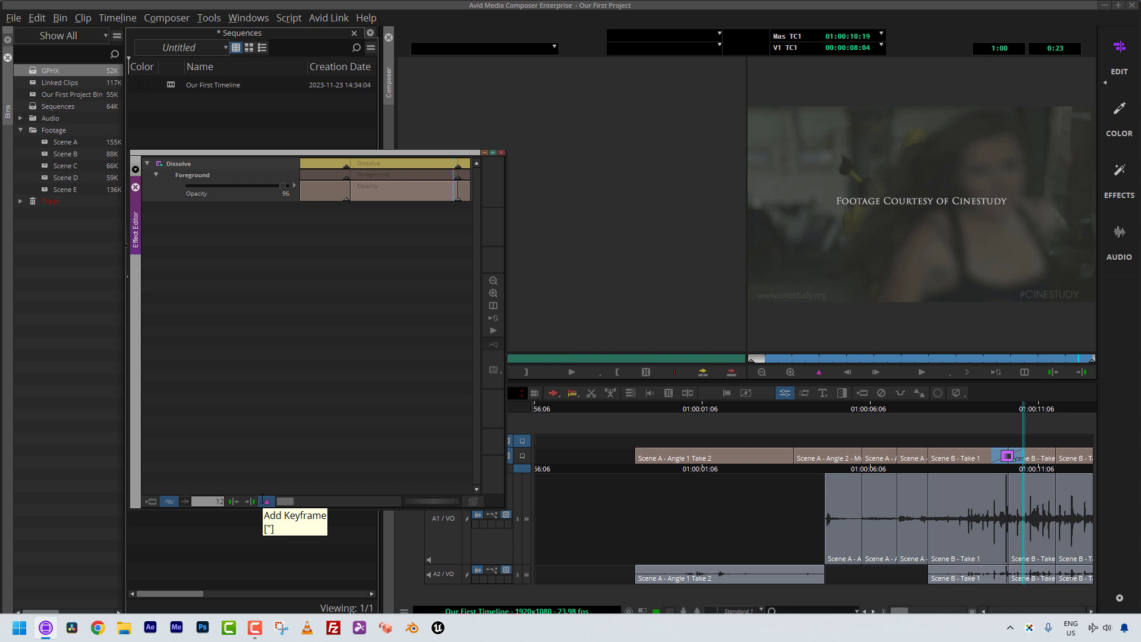
pyautogui.press('Return')
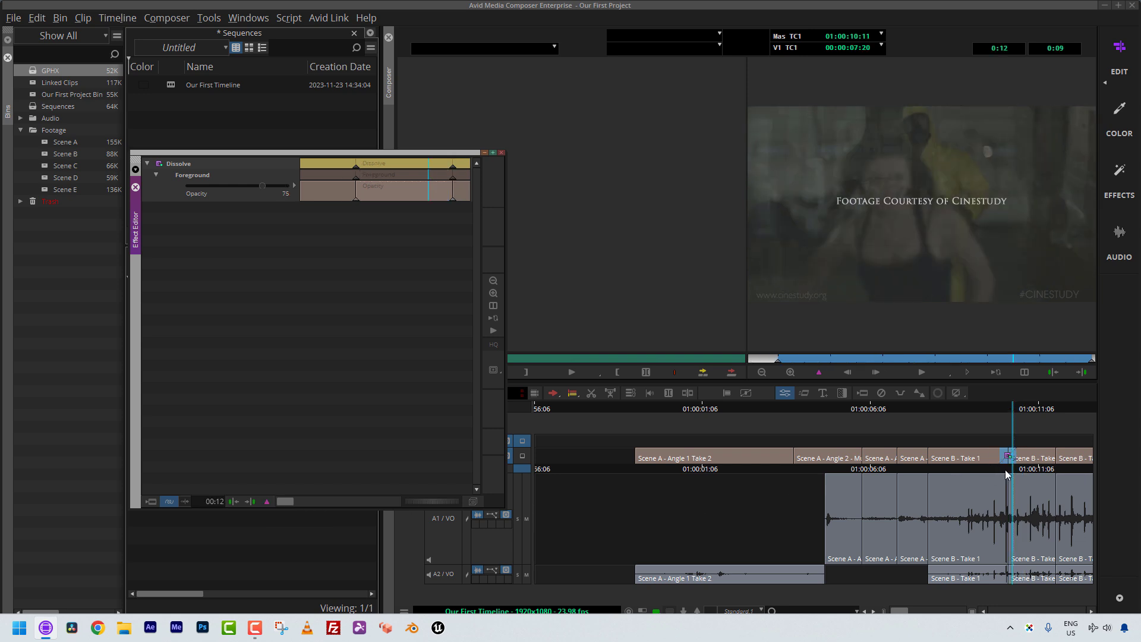
# Close the Effect Editor and play the sequence through the shortened dissolve at the end of Scene B - Take 1
pyautogui.click(501, 152)
pyautogui.click(983, 483)
pyautogui.press('space')
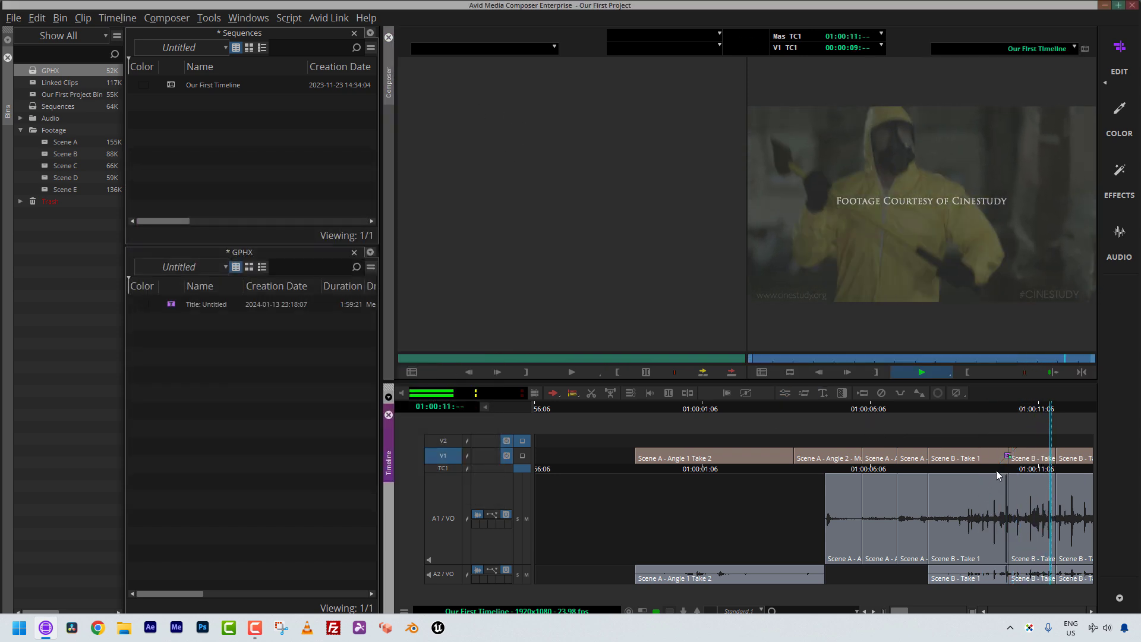
pyautogui.click(999, 465)
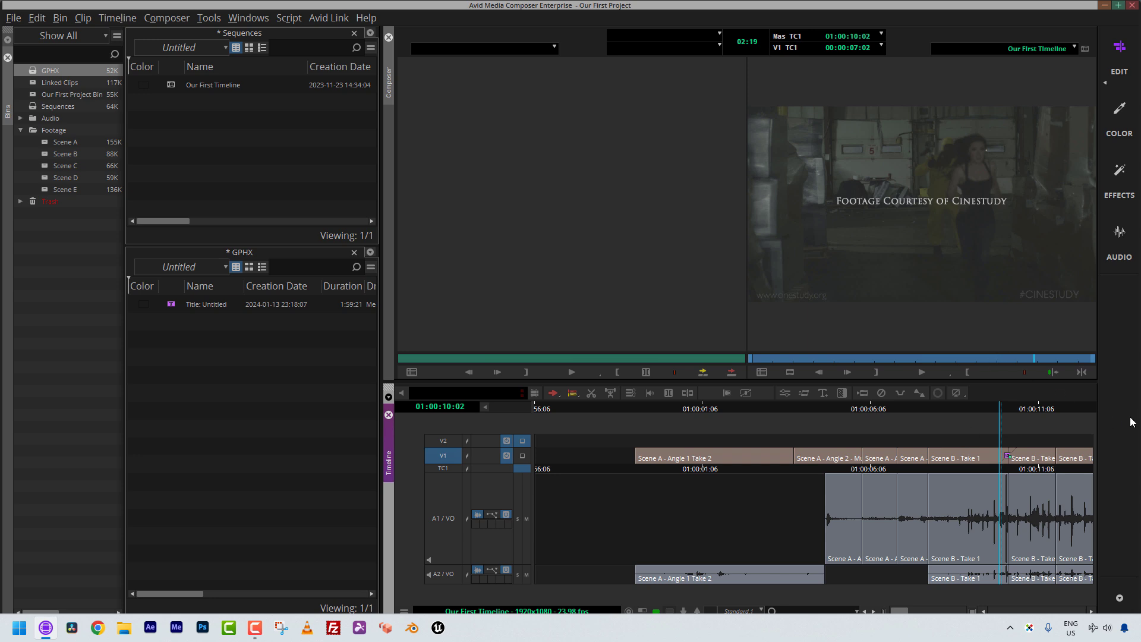
# Replace the V1 dissolve at the end of Scene B - Take 1 with a 5-frame Dip to Color centered on the cut
pyautogui.click(1002, 476)
pyautogui.press('Right')
pyautogui.press('Right')
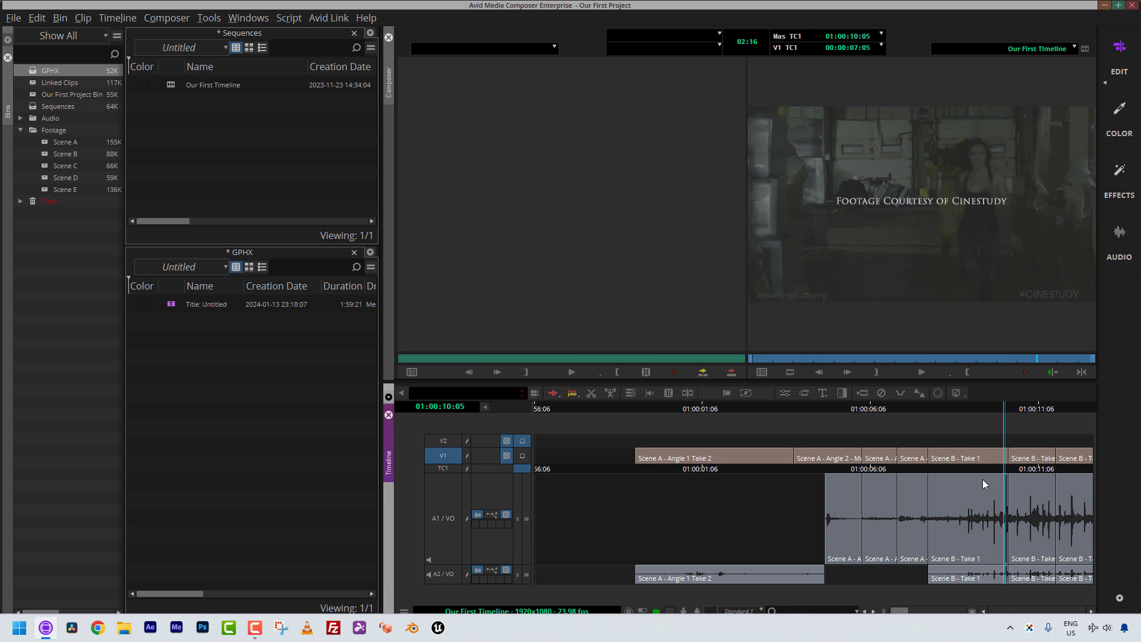
pyautogui.click(841, 393)
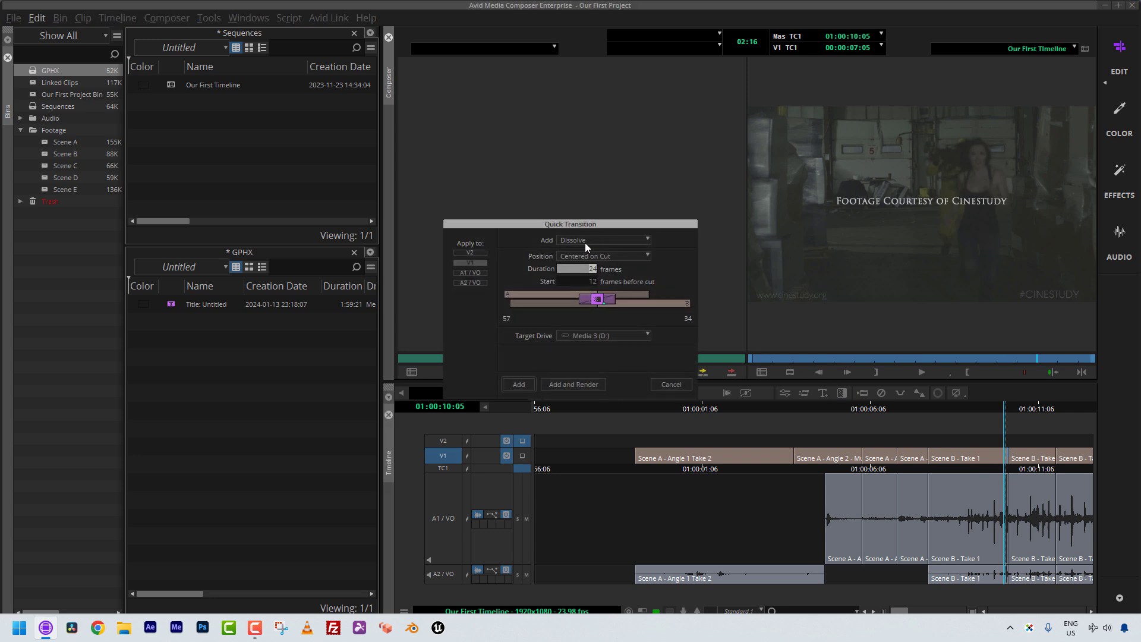
pyautogui.click(586, 240)
pyautogui.click(593, 308)
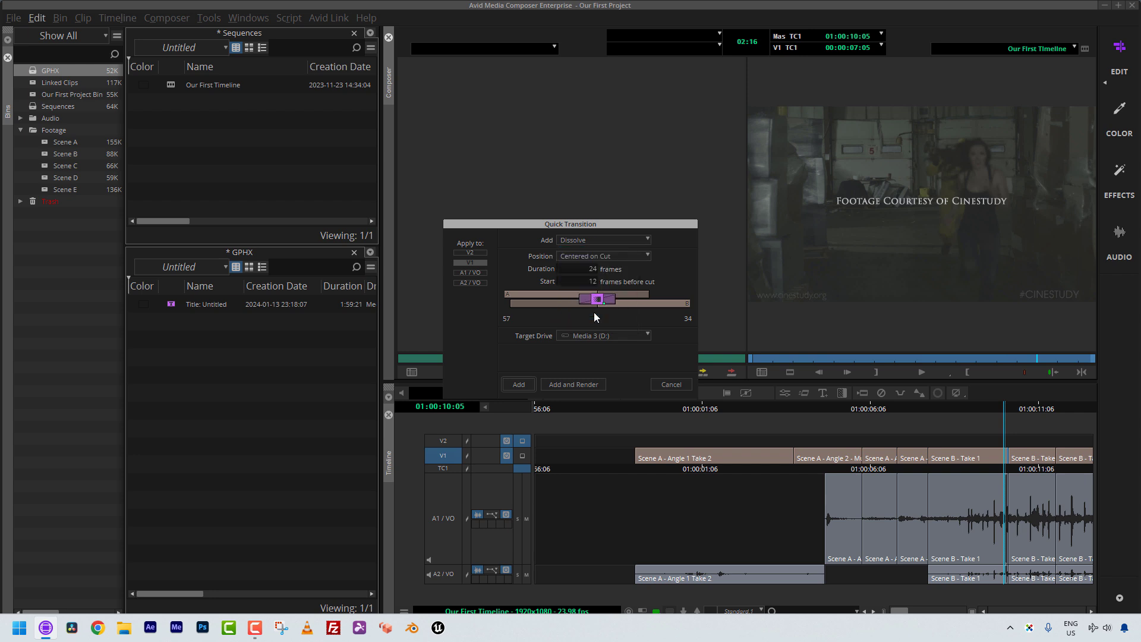
pyautogui.click(594, 270)
pyautogui.press('Return')
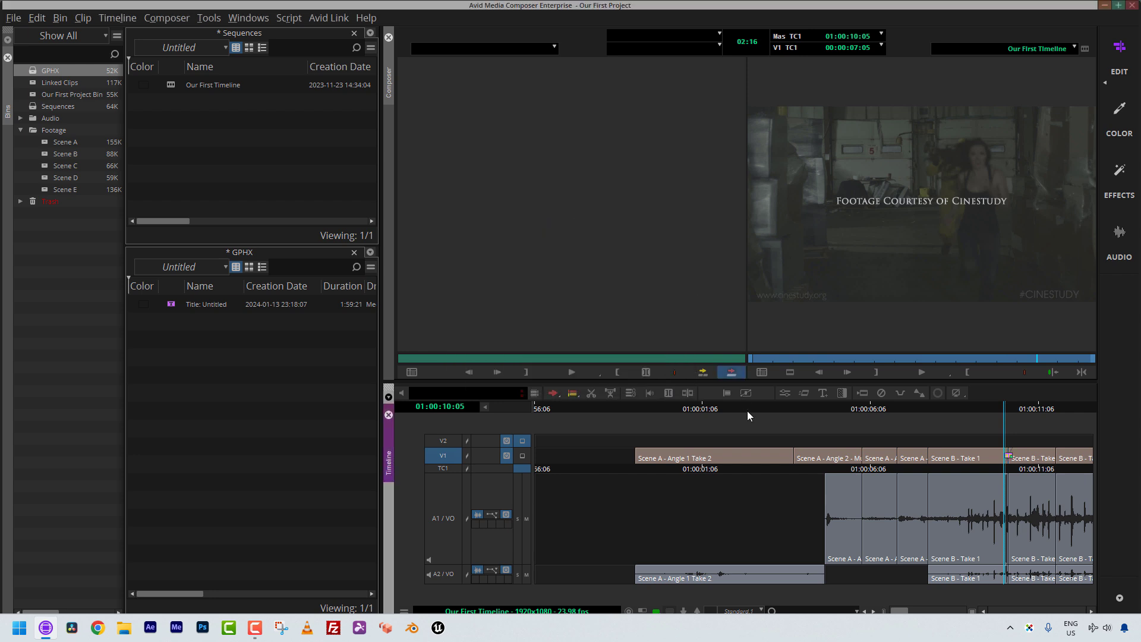
# Open the Dip to Color transition in the Effect Editor and set its background color to white
pyautogui.click(1008, 456)
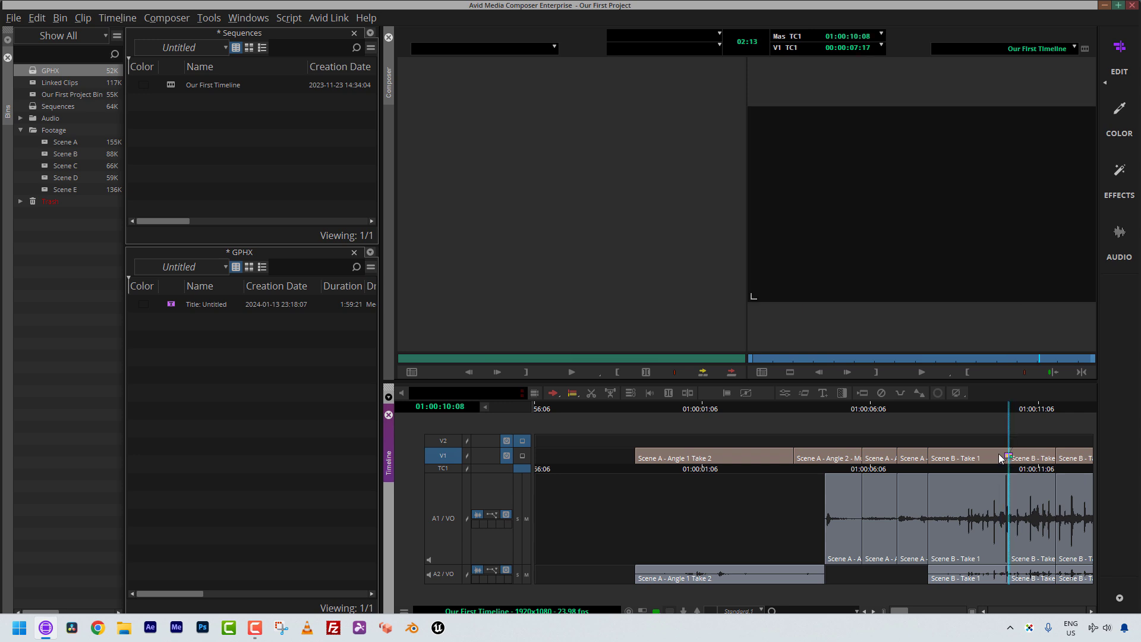
pyautogui.doubleClick(1000, 455)
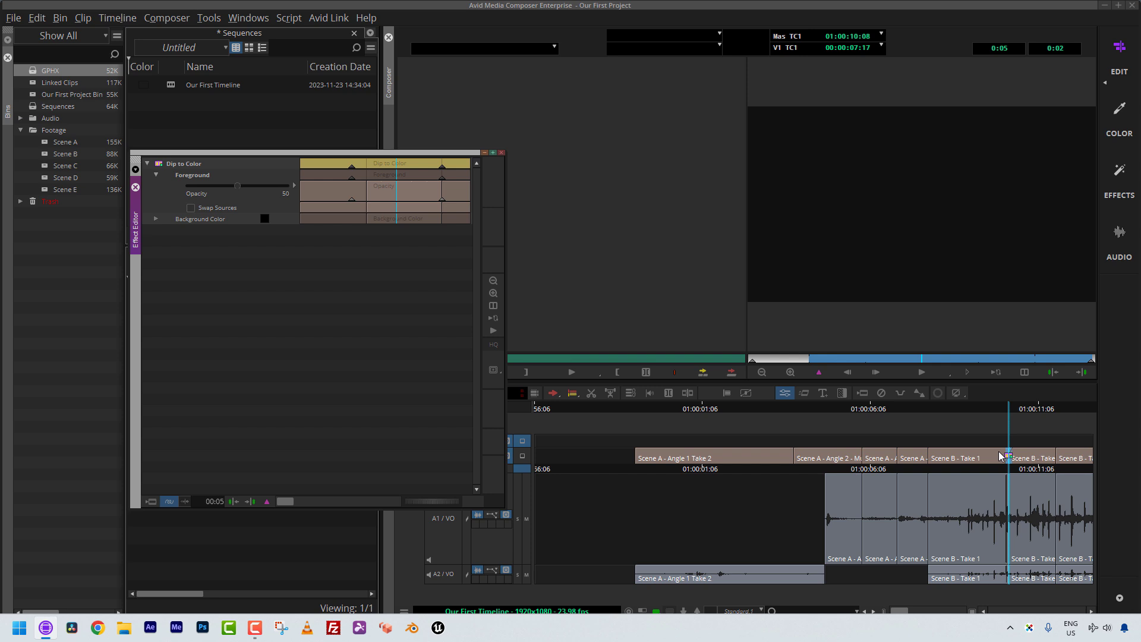
pyautogui.click(265, 218)
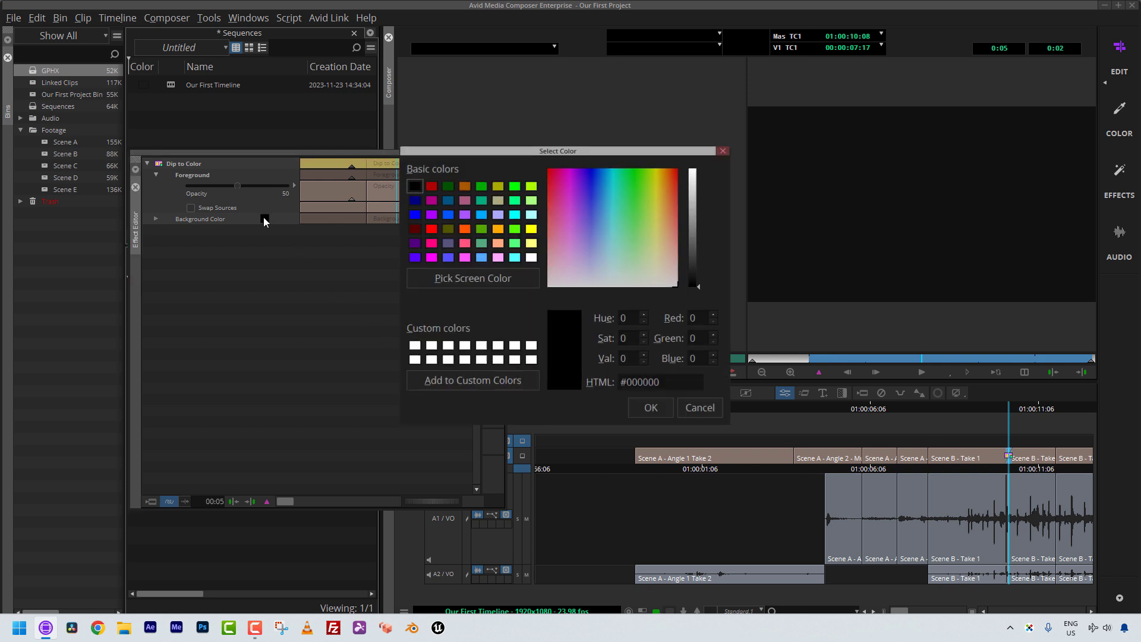
pyautogui.click(531, 257)
pyautogui.click(649, 408)
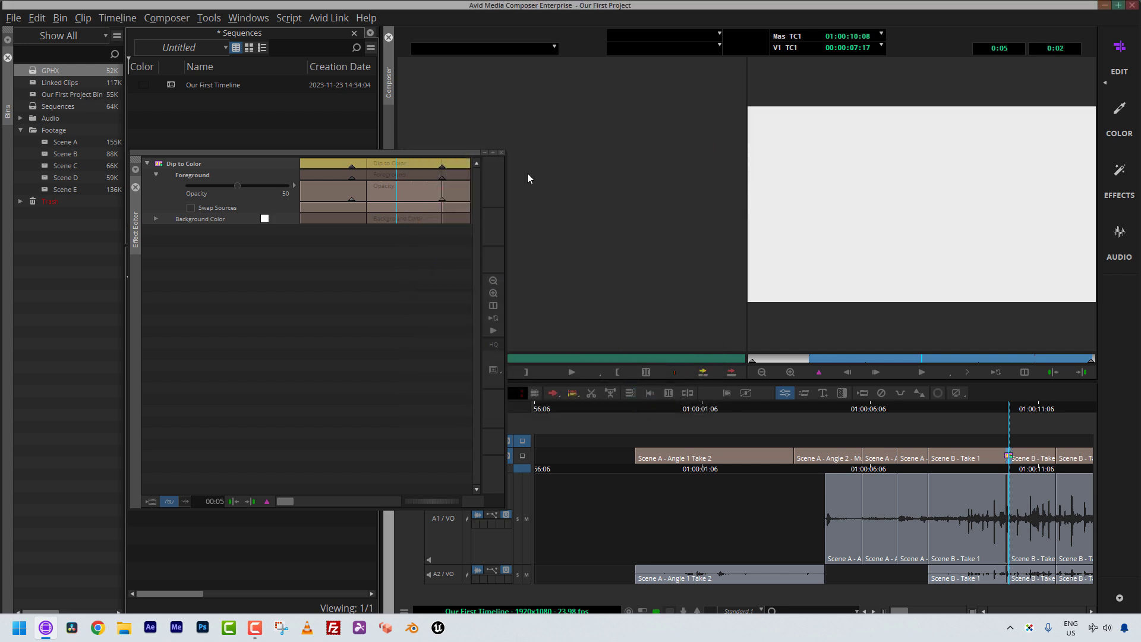
# Close the Effect Editor and play the sequence across the white Dip to Color transition
pyautogui.click(502, 152)
pyautogui.moveTo(997, 482); pyautogui.dragTo(969, 482)
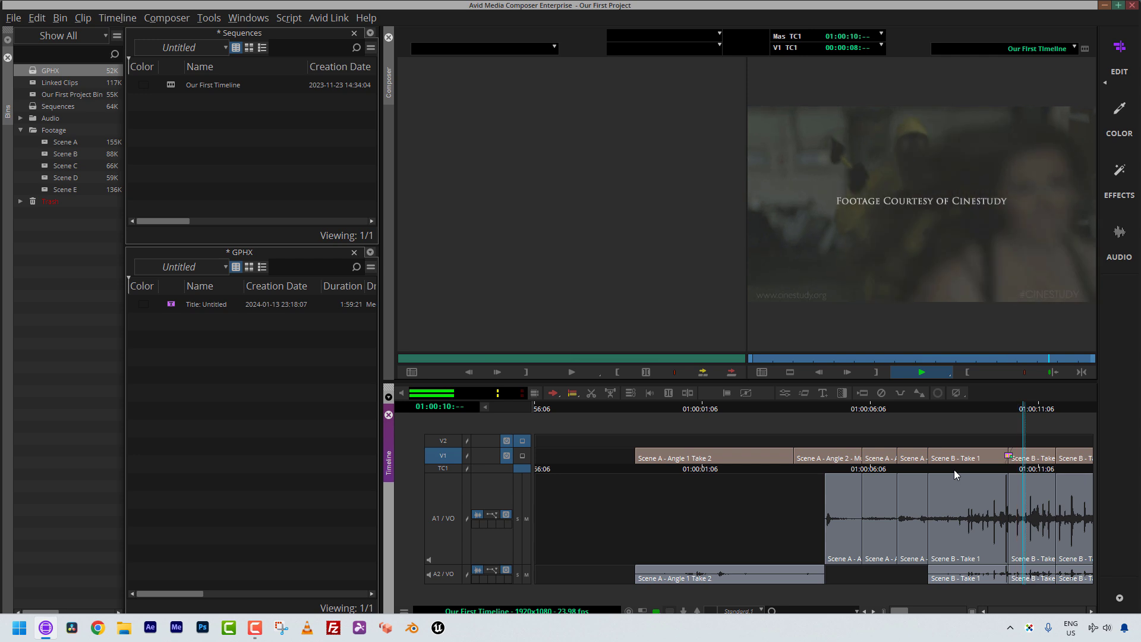
pyautogui.press('space')
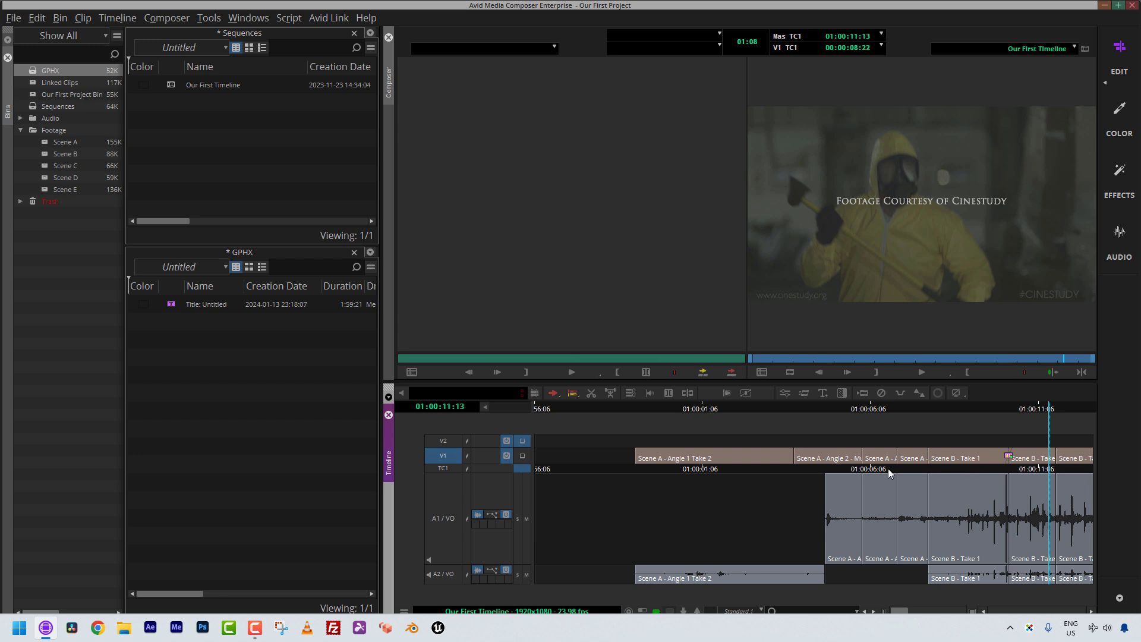
# Remove the Dip to Color and mark a range on V1 from near the end of Scene A - Angle 1 Take 2 to 01:00:12:05
pyautogui.click(1014, 467)
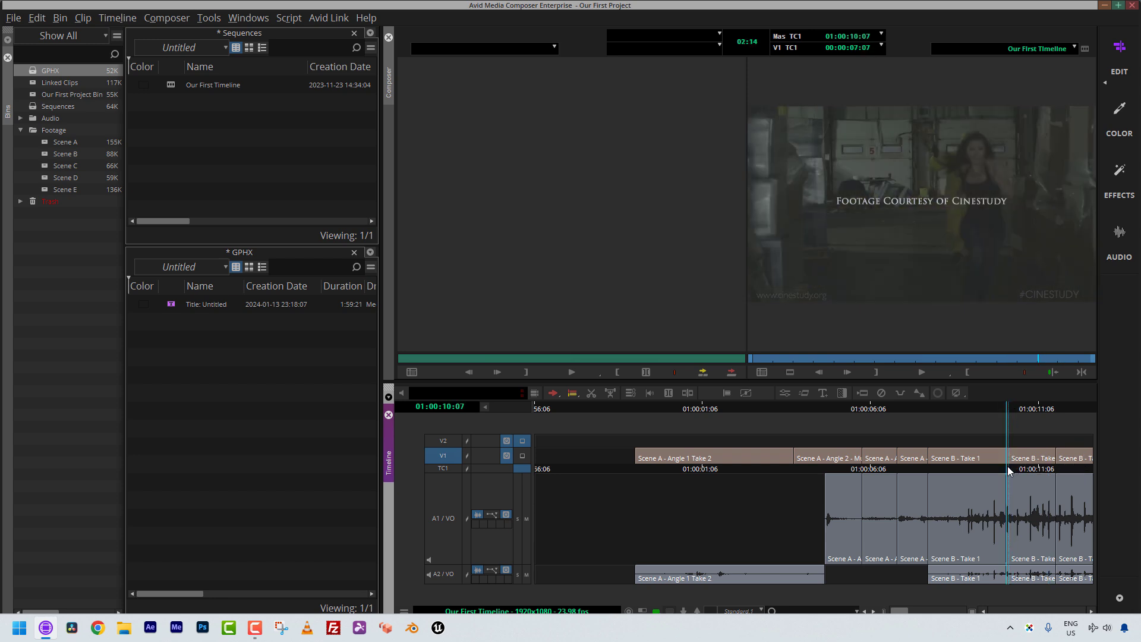
pyautogui.click(786, 459)
pyautogui.press('o')
pyautogui.moveTo(786, 458); pyautogui.dragTo(1073, 452)
pyautogui.press('i')
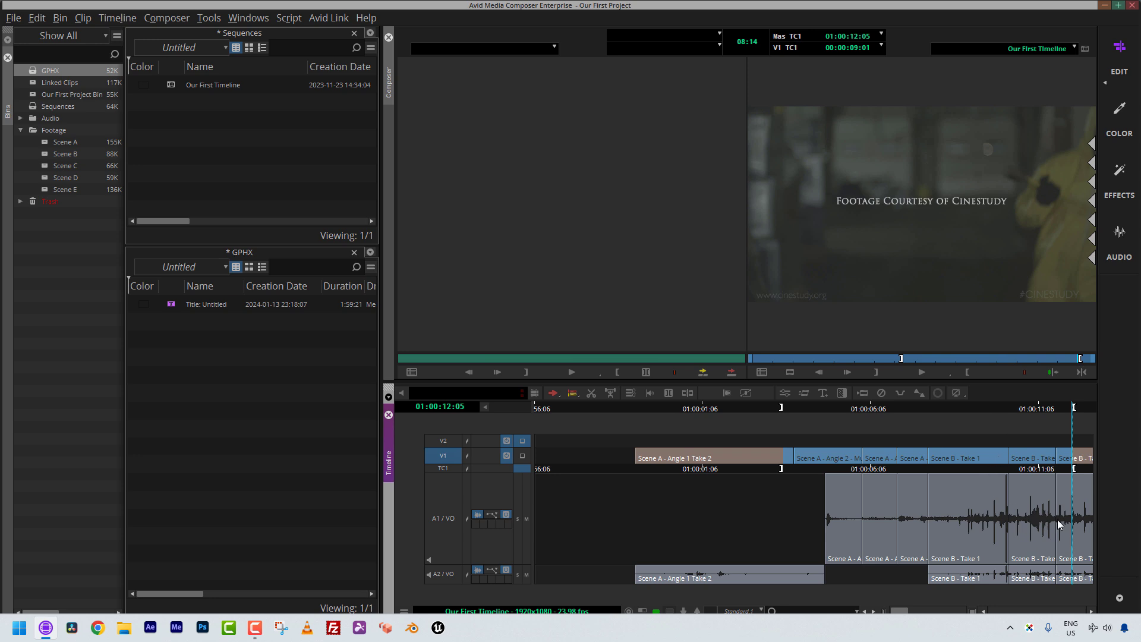
# Add a 5-frame Dip to Color centered on cut to all V1 transitions in the marked range, and check the first one
pyautogui.click(1009, 487)
pyautogui.press('\\')
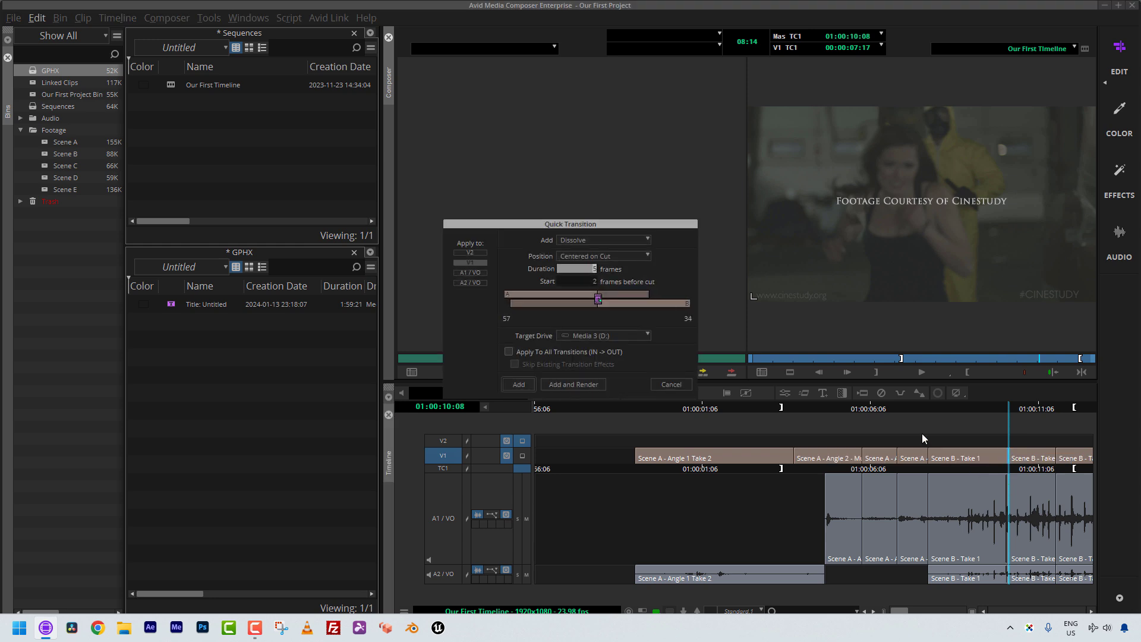
pyautogui.click(598, 239)
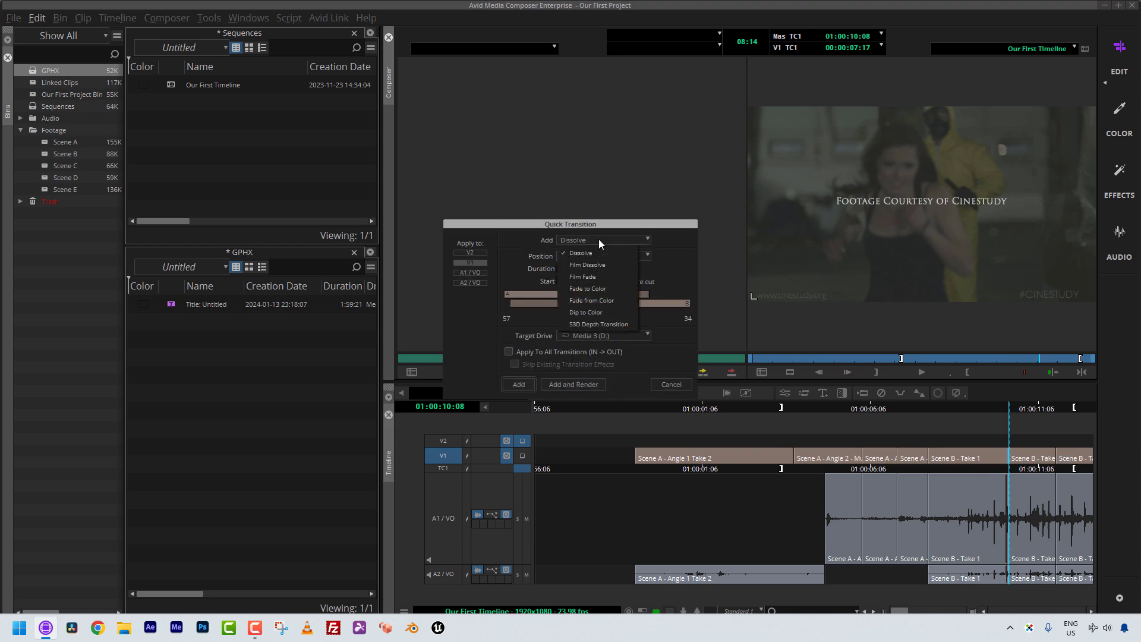
pyautogui.click(605, 308)
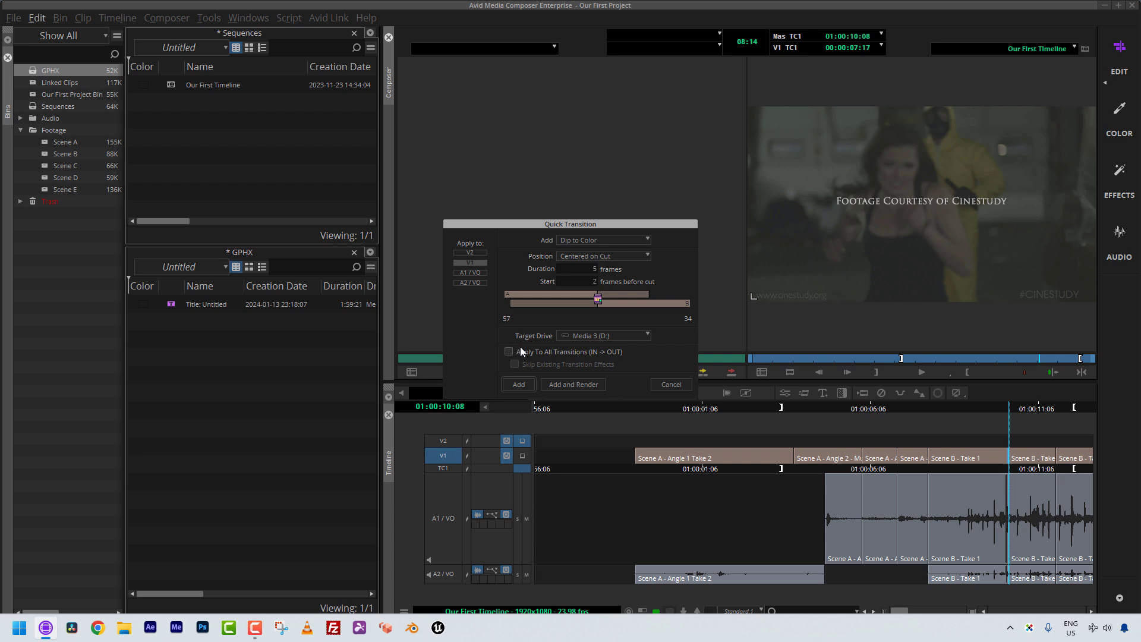
pyautogui.click(594, 353)
pyautogui.click(519, 384)
pyautogui.moveTo(784, 454)
pyautogui.mouseDown()
pyautogui.moveTo(799, 433)
pyautogui.moveTo(1040, 369)
pyautogui.moveTo(792, 458)
pyautogui.mouseUp()
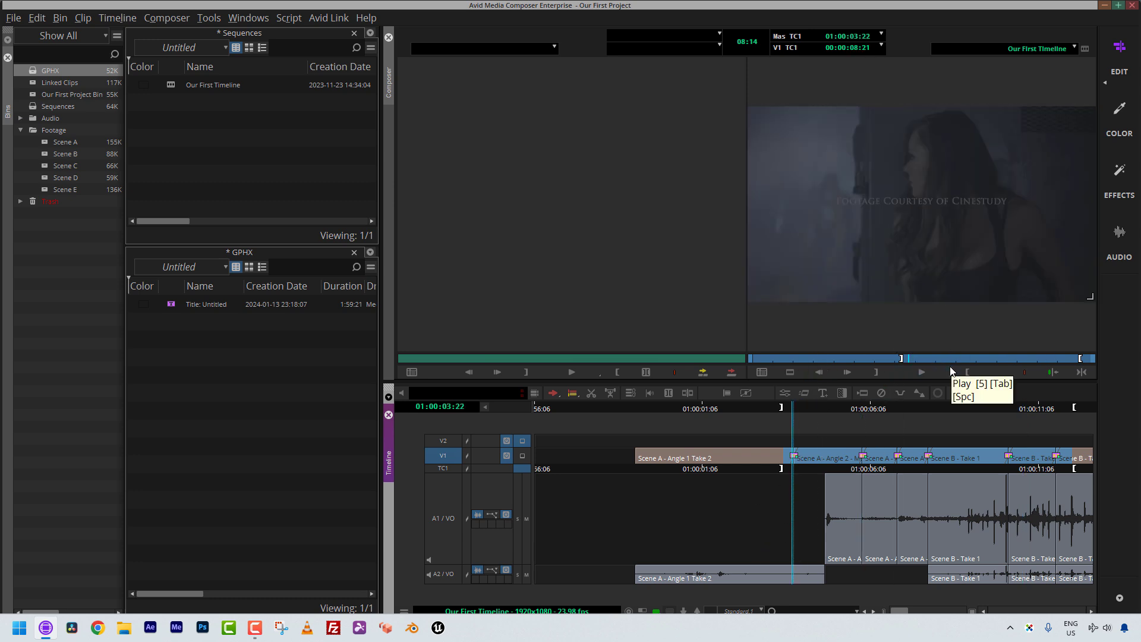
# Undo the batch of transitions and the range marks, restoring the single white Dip to Color
pyautogui.click(881, 394)
pyautogui.press('space')
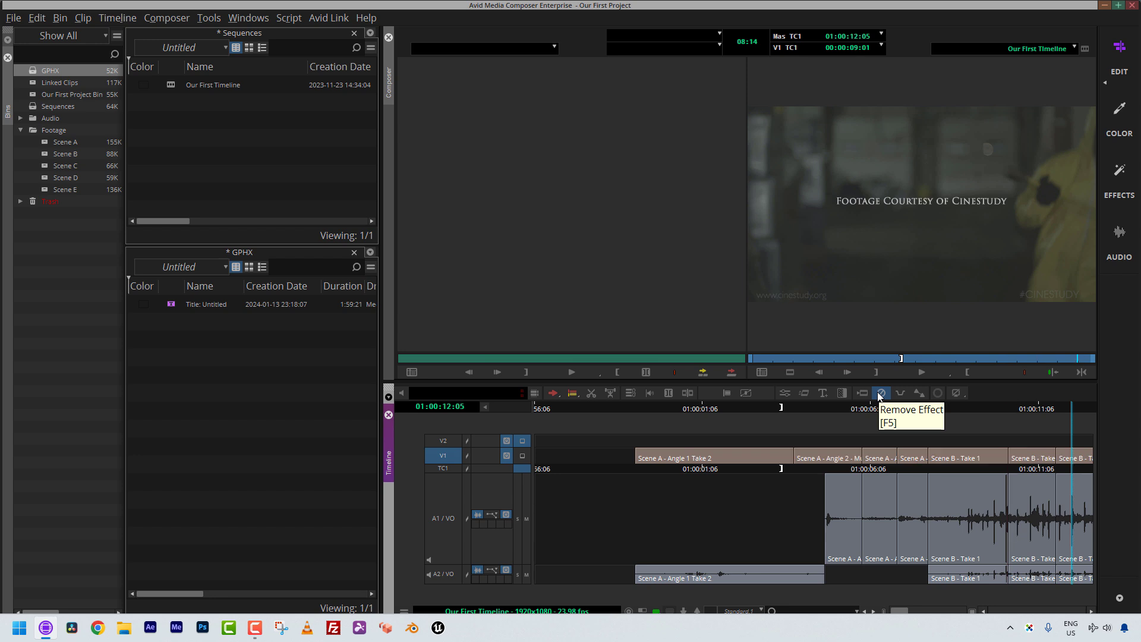
pyautogui.press('space')
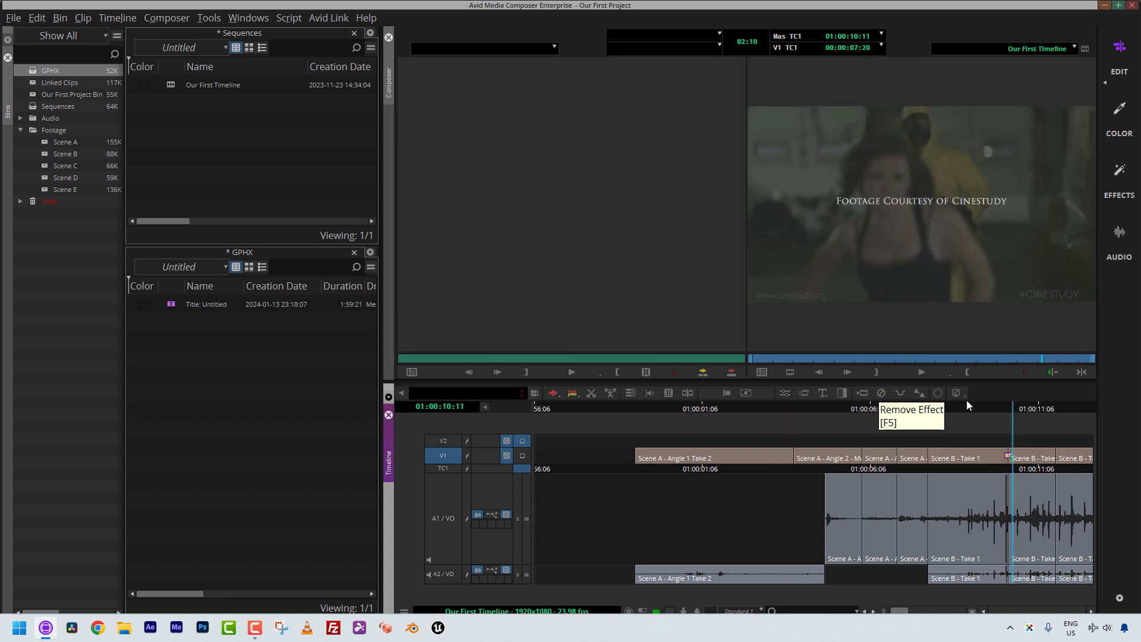
# Save the customized Dip to Color from the Effect Editor as a template in the GPHX bin, and close the editor
pyautogui.moveTo(999, 457); pyautogui.dragTo(1018, 449)
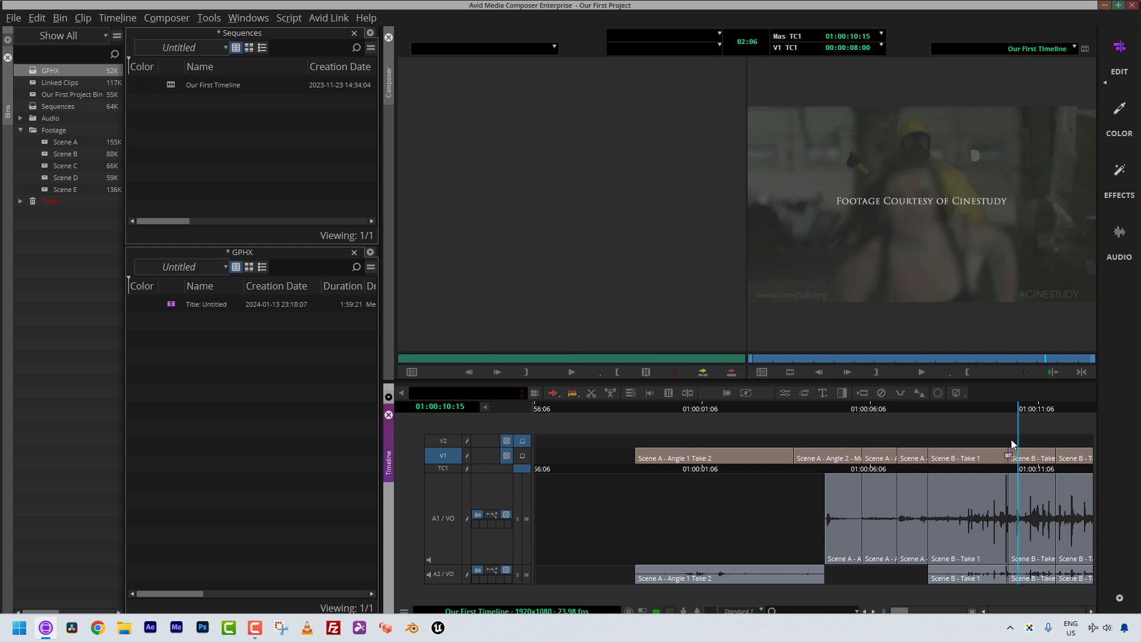
pyautogui.doubleClick(1006, 456)
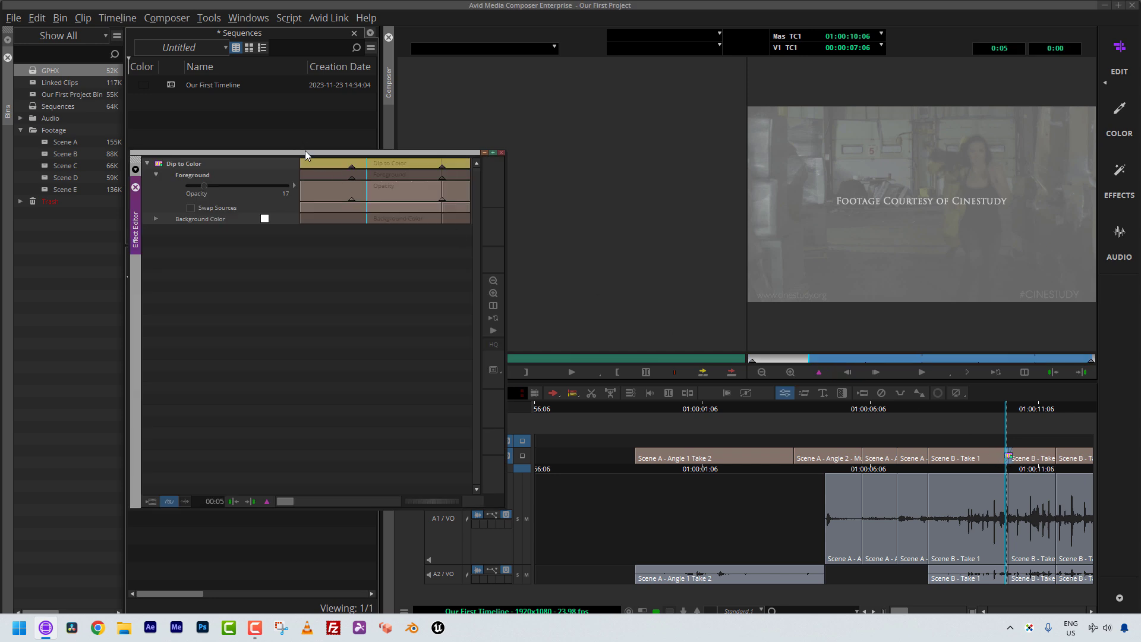
pyautogui.moveTo(307, 152); pyautogui.dragTo(637, 170)
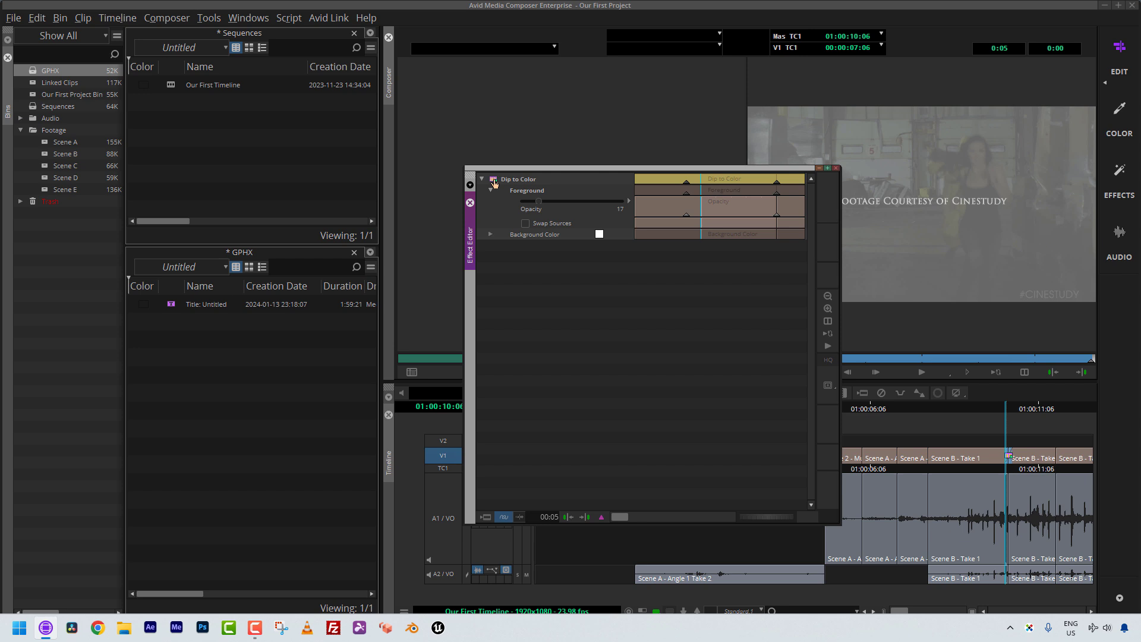
pyautogui.moveTo(494, 183); pyautogui.dragTo(162, 352)
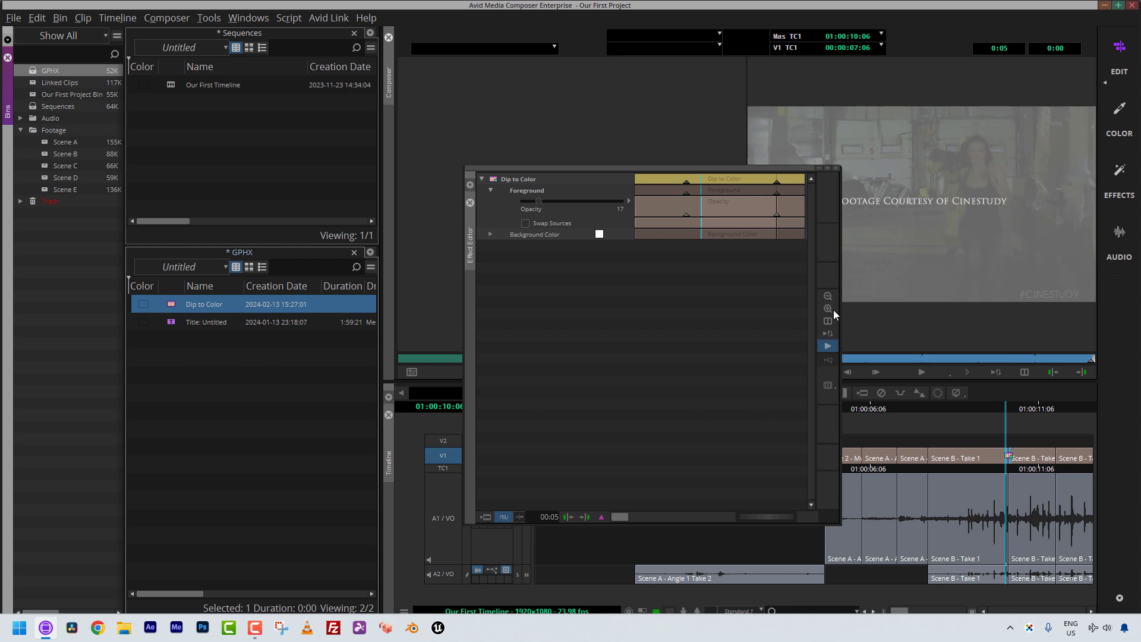
pyautogui.click(836, 168)
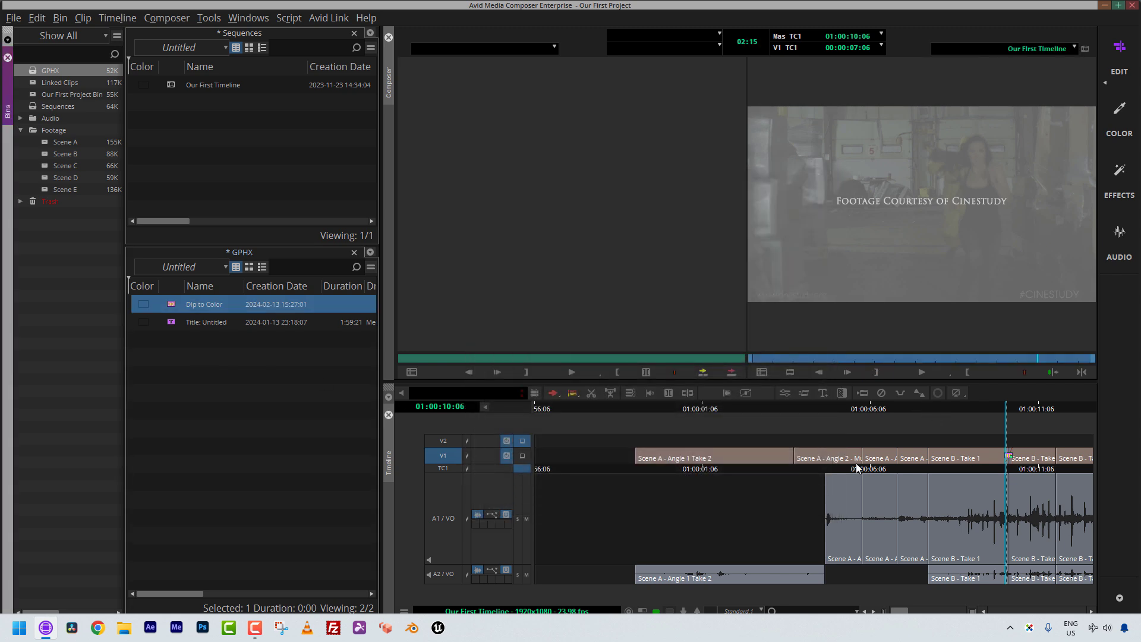
# Apply the saved Dip to Color template from the GPHX bin to individual Scene A cuts on V1
pyautogui.moveTo(795, 460); pyautogui.dragTo(757, 458)
pyautogui.press('Left')
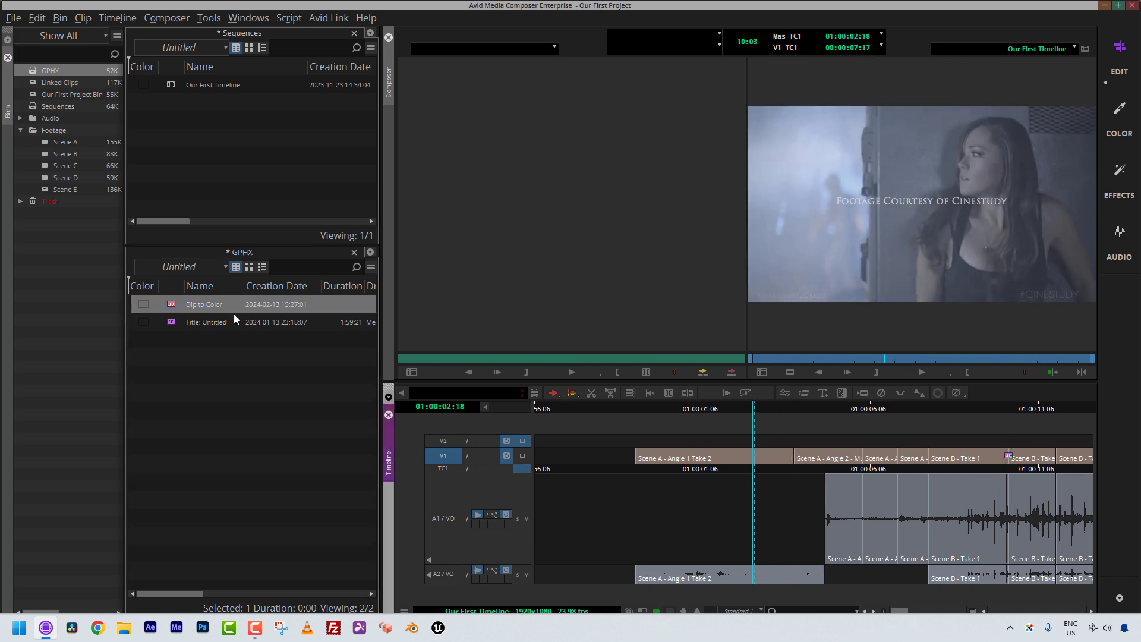
pyautogui.moveTo(170, 307); pyautogui.dragTo(863, 457)
pyautogui.click(174, 304)
pyautogui.moveTo(173, 304); pyautogui.dragTo(899, 458)
pyautogui.press('a')
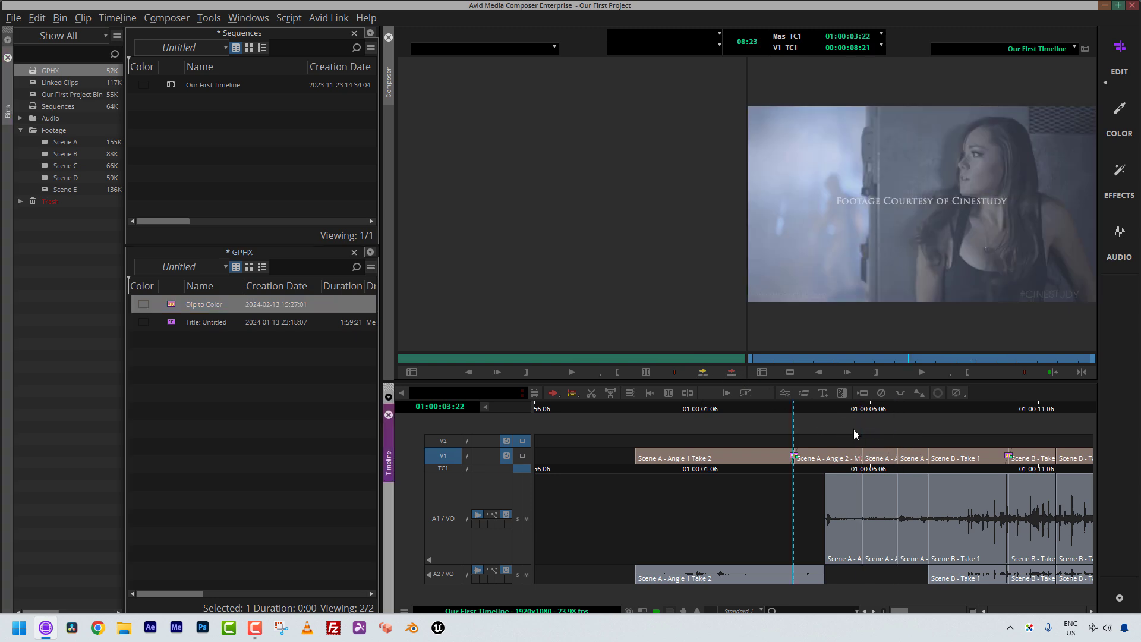
# Select the Scene A and Scene B cuts on V1 in effect mode and apply the saved Dip to Color template to all of them at once
pyautogui.click(786, 461)
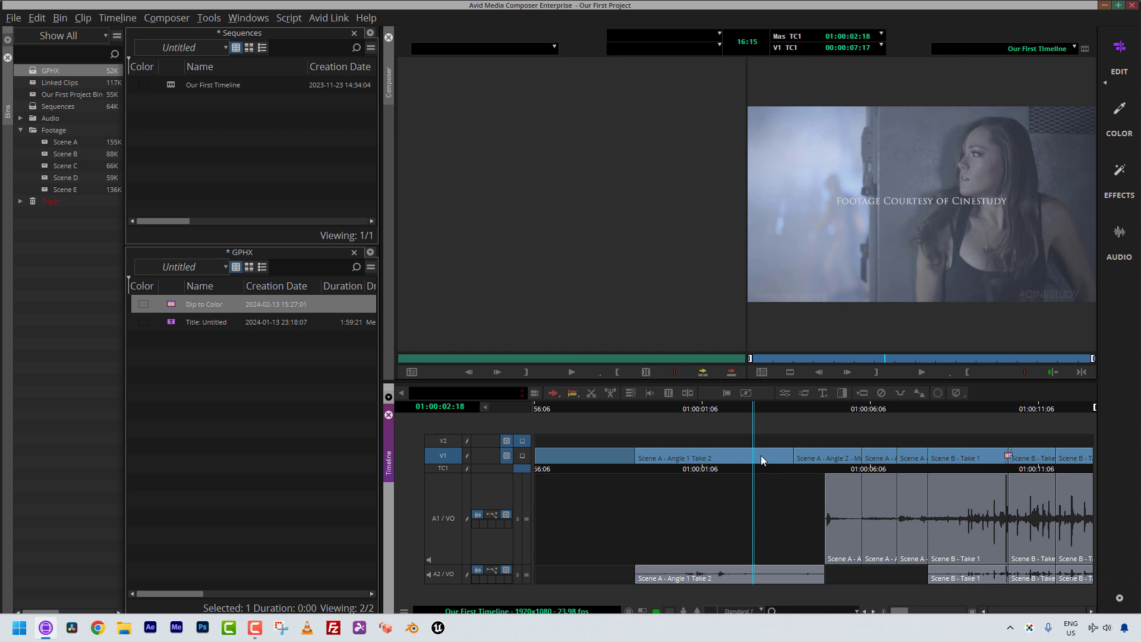
pyautogui.hotkey('ctrl', '8')
pyautogui.moveTo(600, 174); pyautogui.dragTo(142, 356)
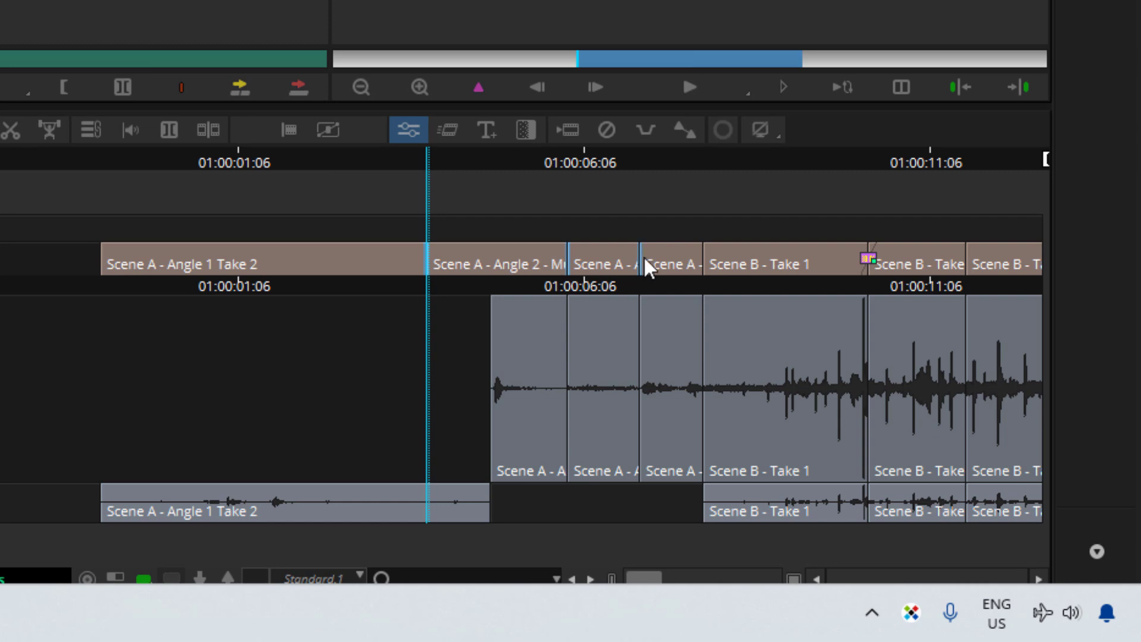
pyautogui.click(700, 254)
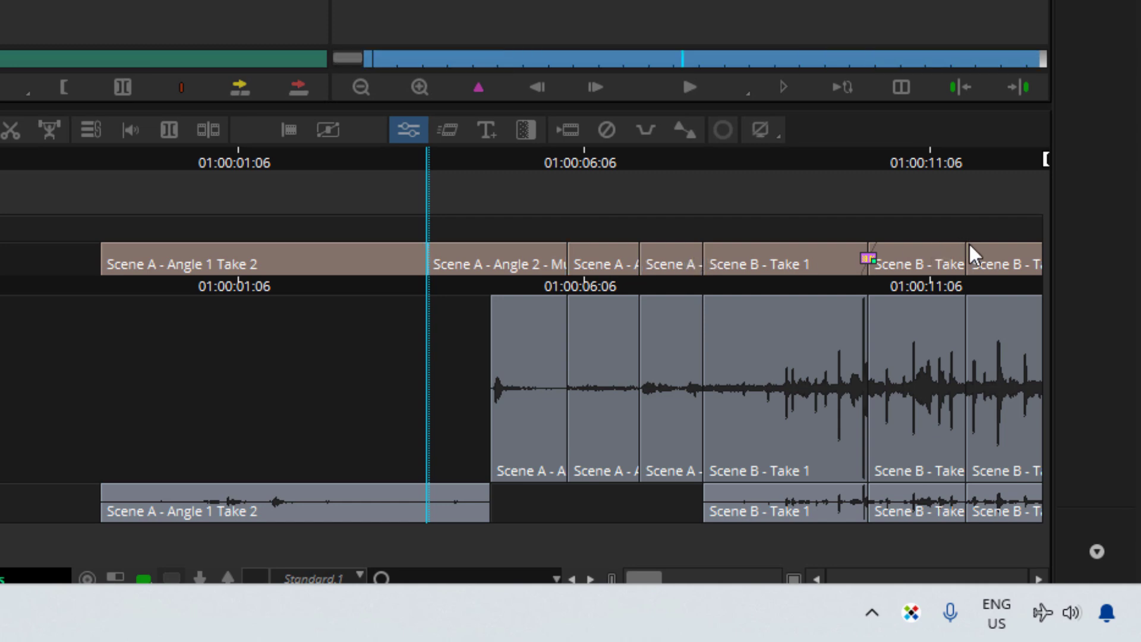
pyautogui.click(966, 257)
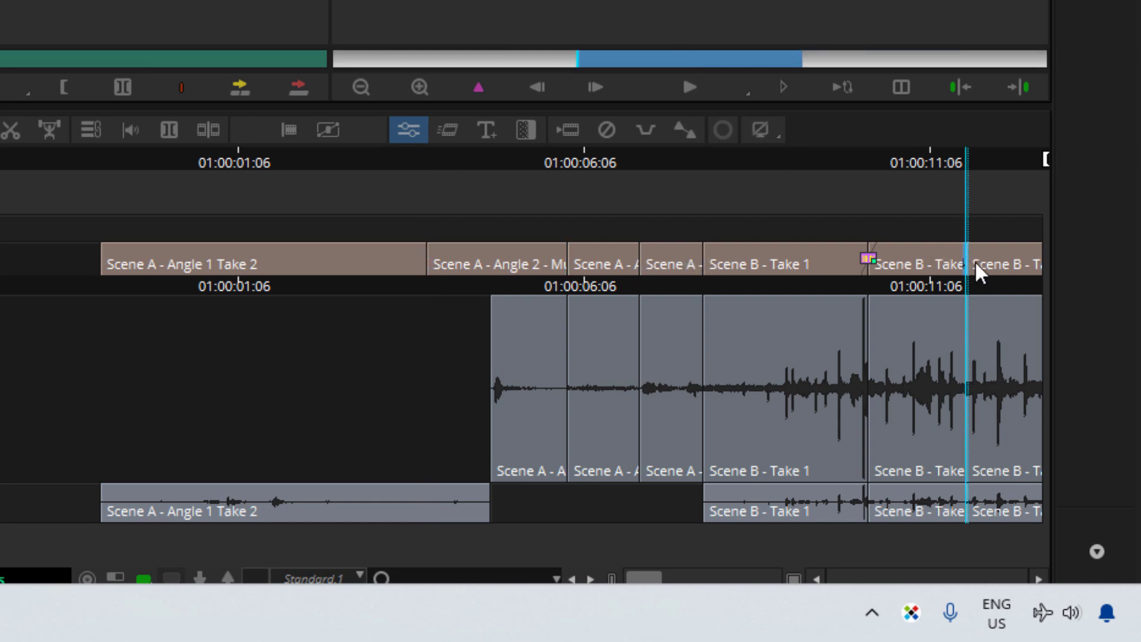
pyautogui.click(699, 276)
pyautogui.click(638, 266)
pyautogui.click(570, 261)
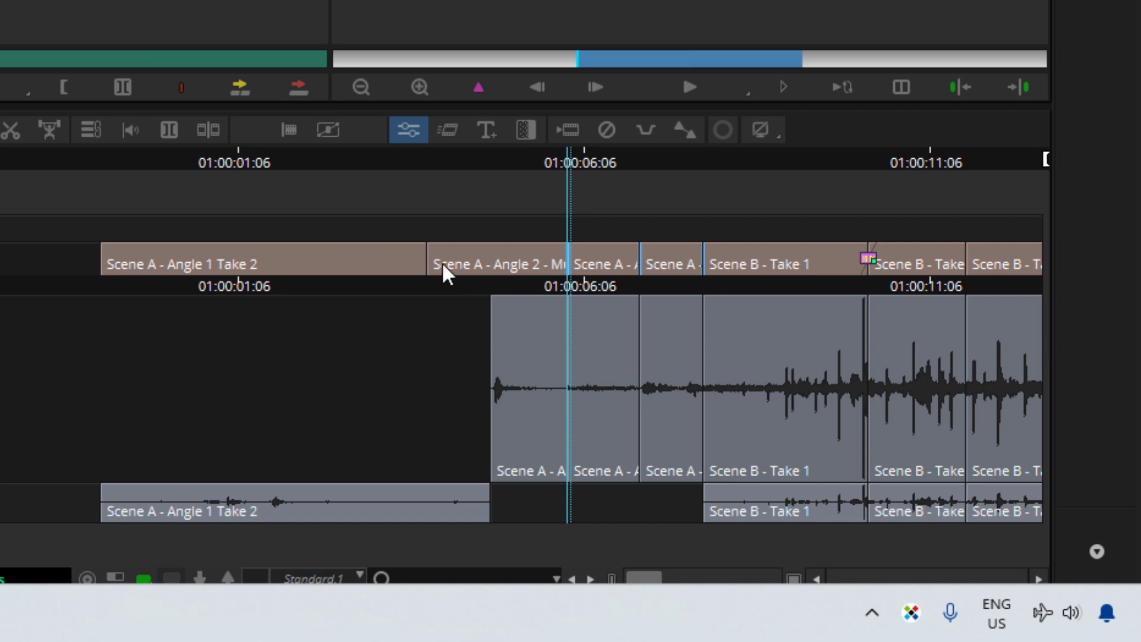
pyautogui.click(428, 257)
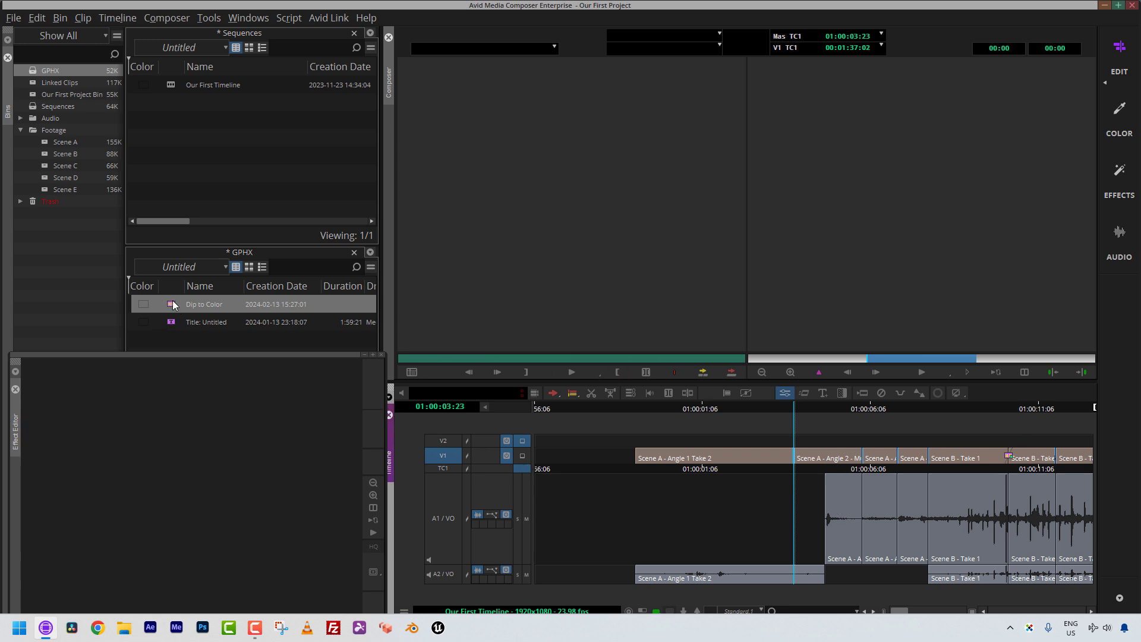
pyautogui.doubleClick(172, 302)
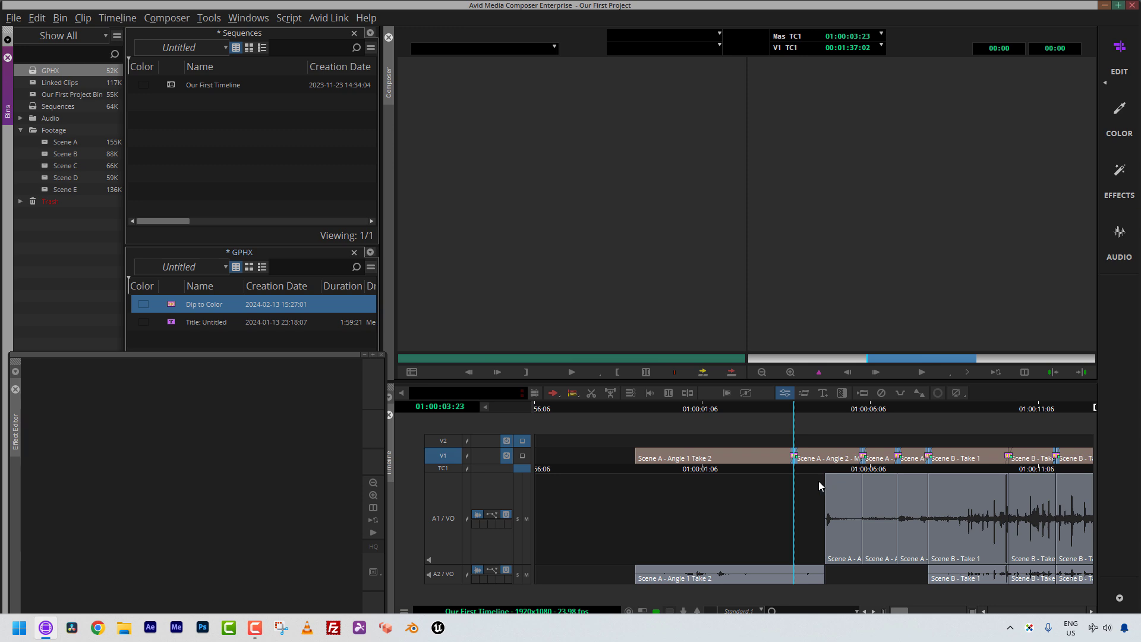
# Play back the sequence from the end of Scene A - Angle 1 Take 2 to review the applied Dip to Color transitions
pyautogui.click(779, 461)
pyautogui.press('space')
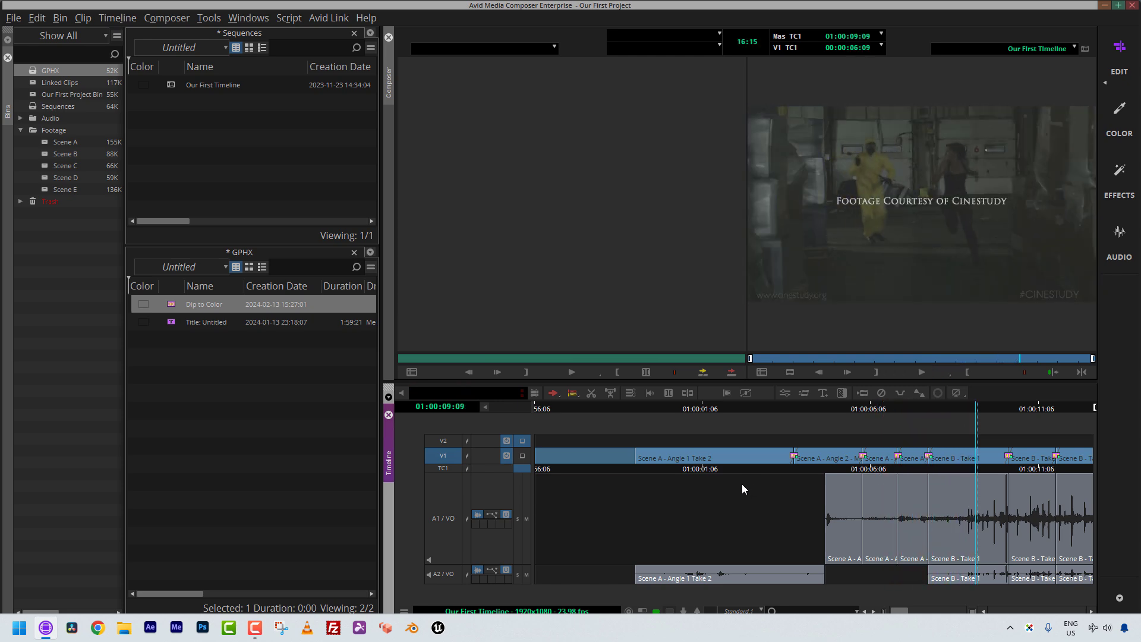
pyautogui.press('space')
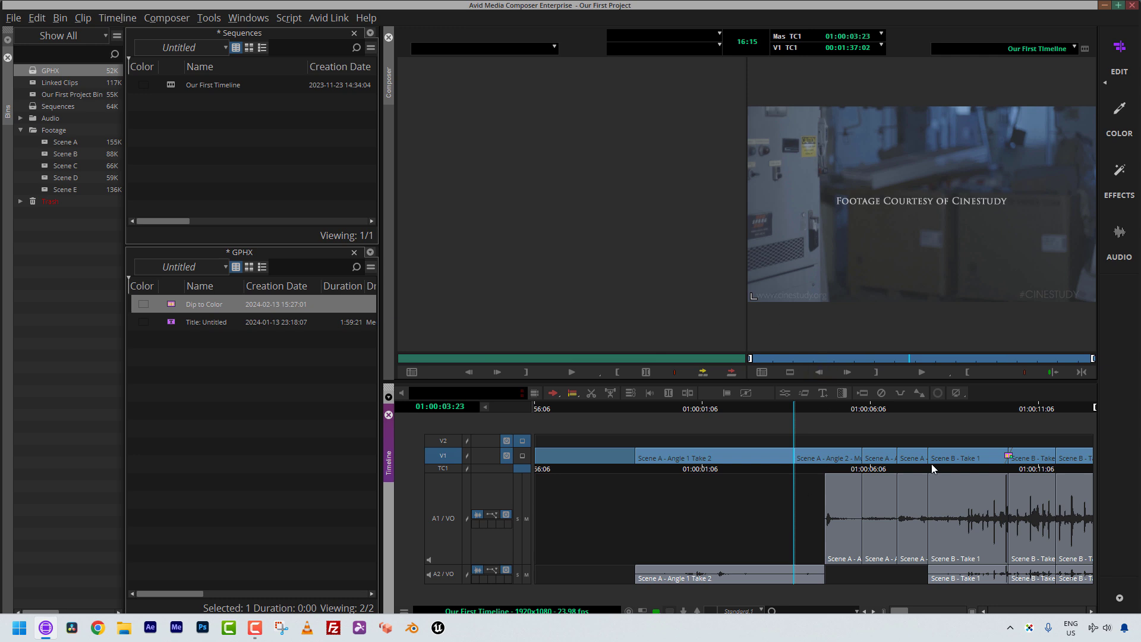
# Save the project bins and remove the Dip to Color from the cut after Scene B - Take 1 on V1
pyautogui.hotkey('ctrl', 's')
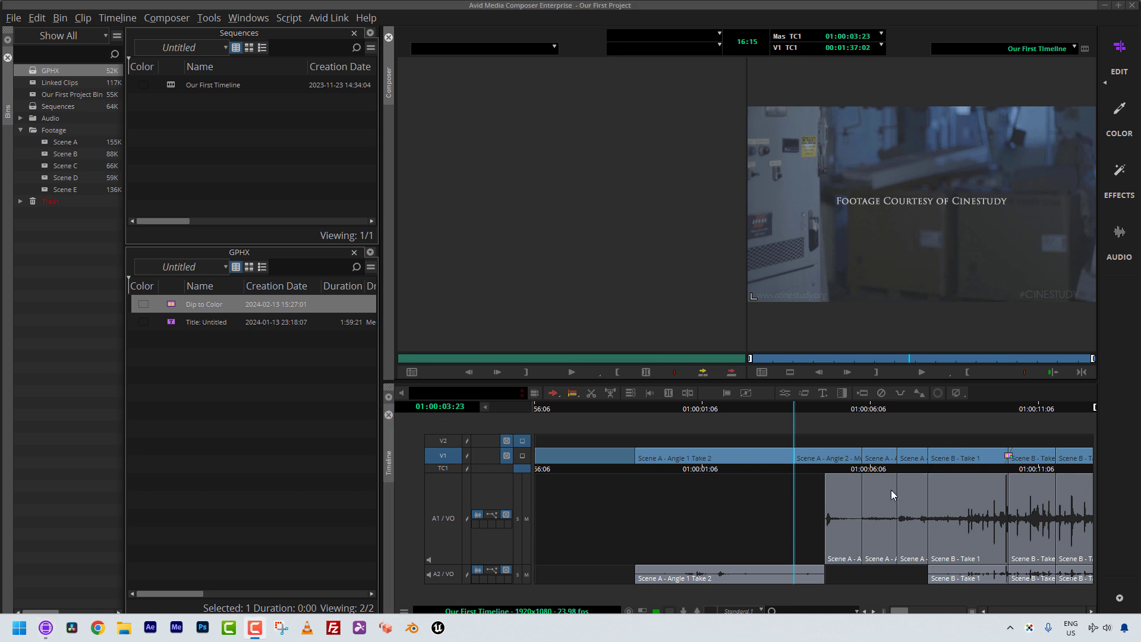
pyautogui.click(1000, 460)
pyautogui.moveTo(994, 455)
pyautogui.mouseDown()
pyautogui.moveTo(933, 465)
pyautogui.moveTo(1000, 447)
pyautogui.mouseUp()
# Start a Quick Transition dissolve on the V1 cut after Scene B - Take 1, with a duration of 24 frames
pyautogui.press('\\')
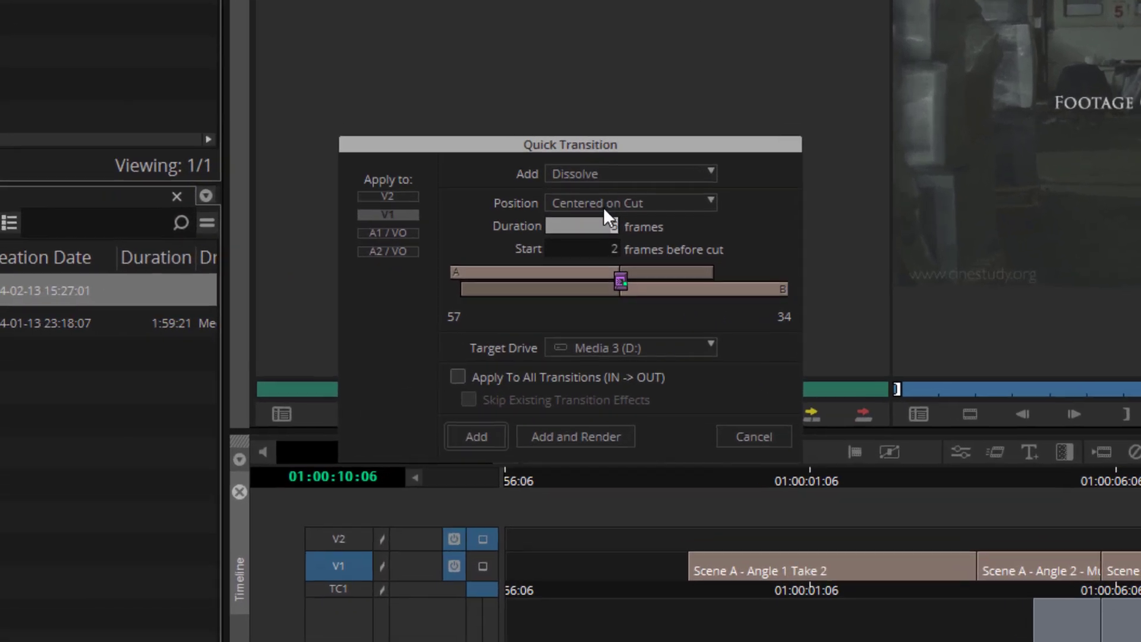
pyautogui.doubleClick(612, 224)
pyautogui.write('24')
pyautogui.press('Return')
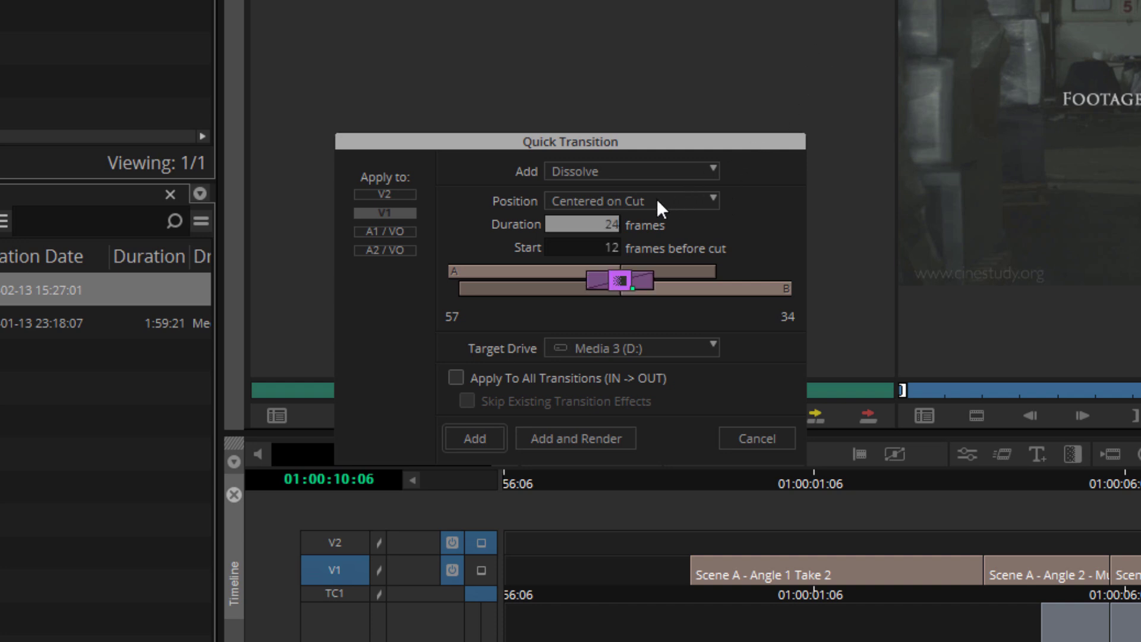
# Try the dissolve positions Ending at Cut, Centered on Cut and Starting at Cut, and set the position to Custom
pyautogui.click(575, 200)
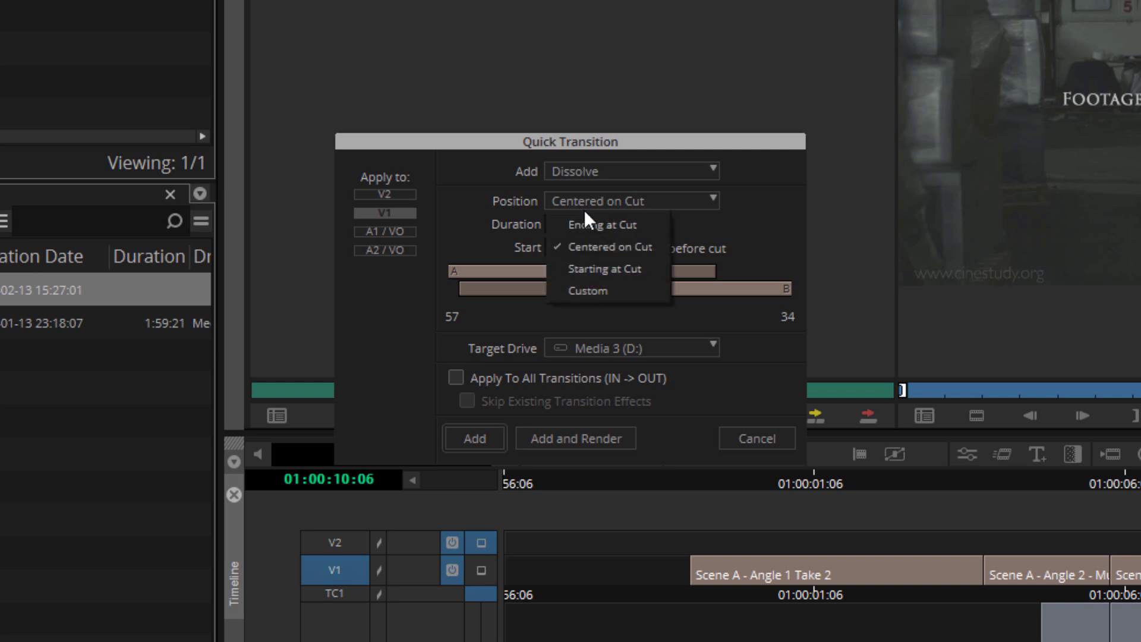
pyautogui.click(587, 225)
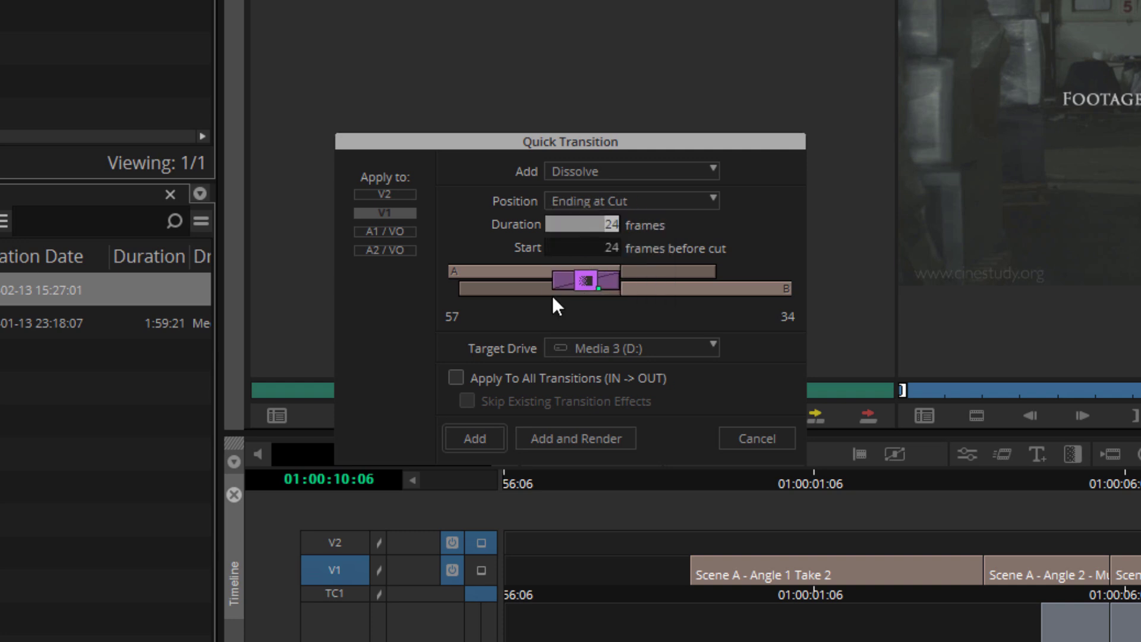
pyautogui.click(595, 198)
pyautogui.click(605, 240)
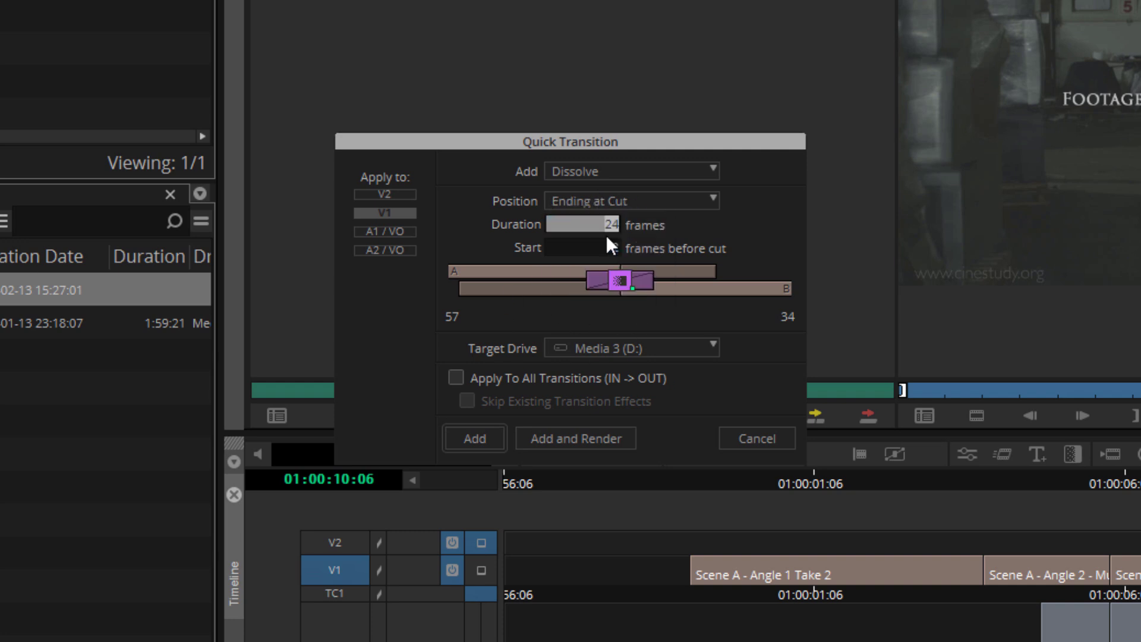
pyautogui.click(612, 199)
pyautogui.click(608, 266)
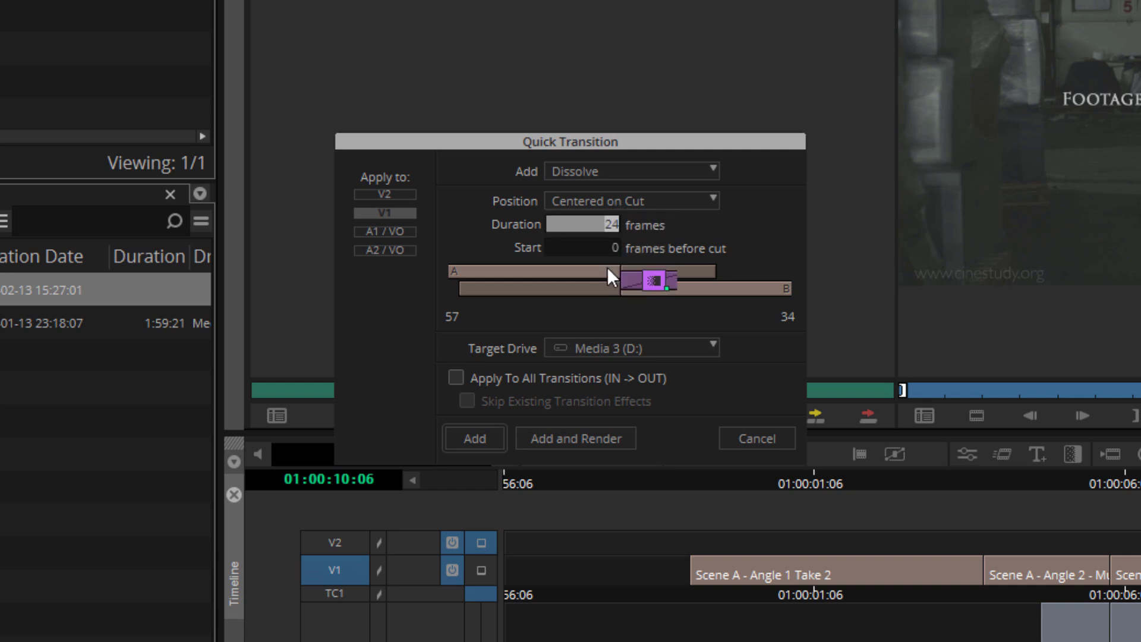
pyautogui.click(617, 199)
pyautogui.click(559, 292)
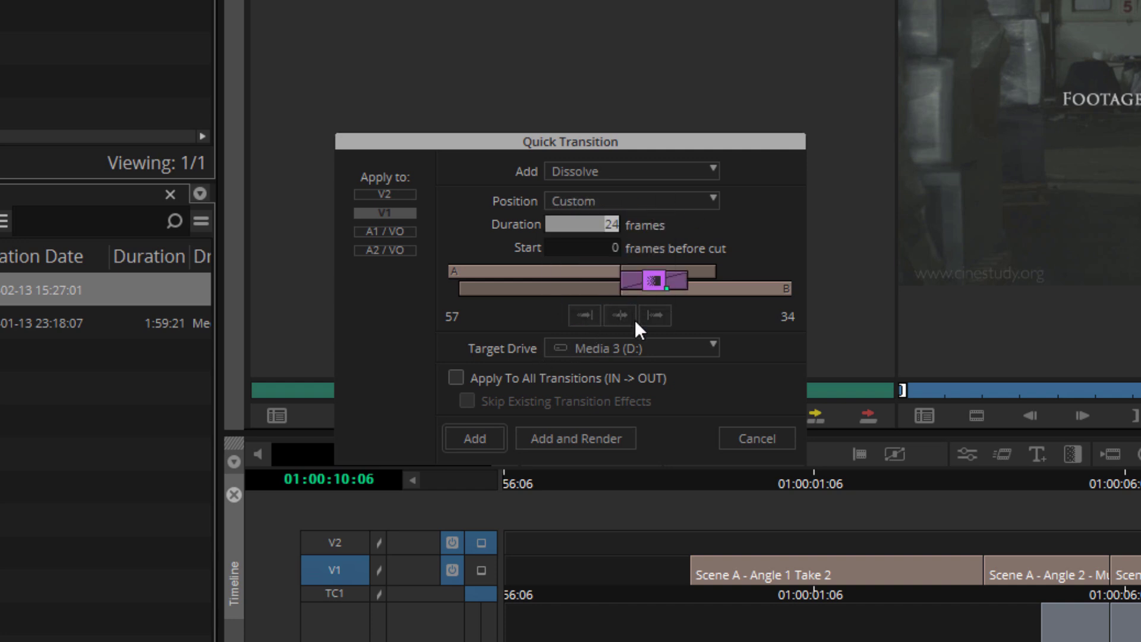
# Start the custom dissolve 3 and then 6 frames before the cut, and slide it to start 22 frames before the cut
pyautogui.press('Tab')
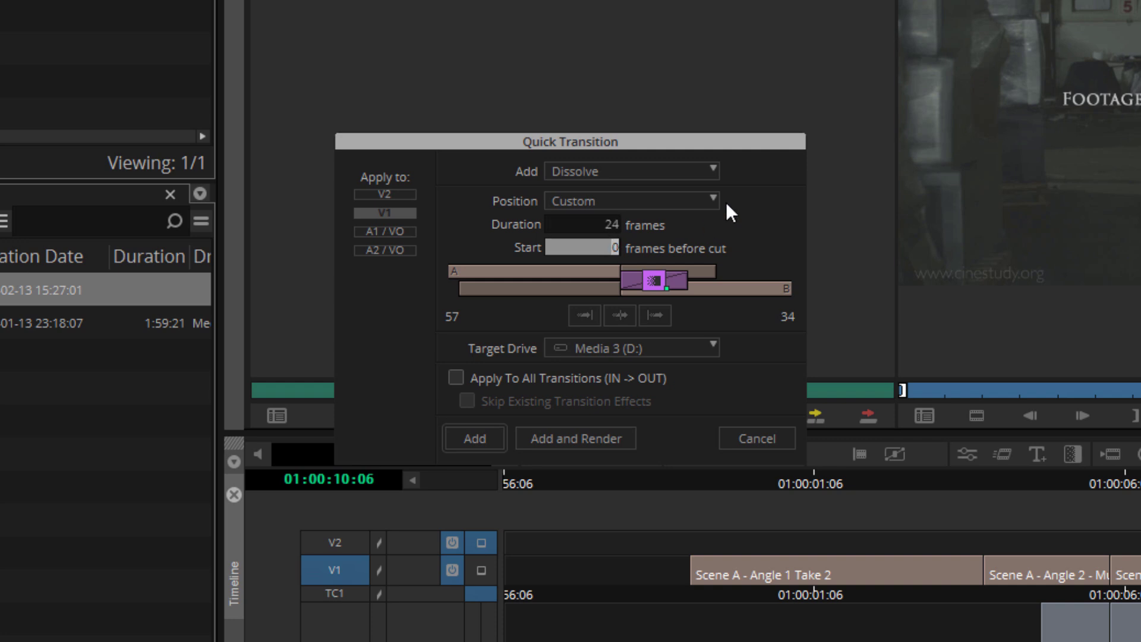
pyautogui.write('3')
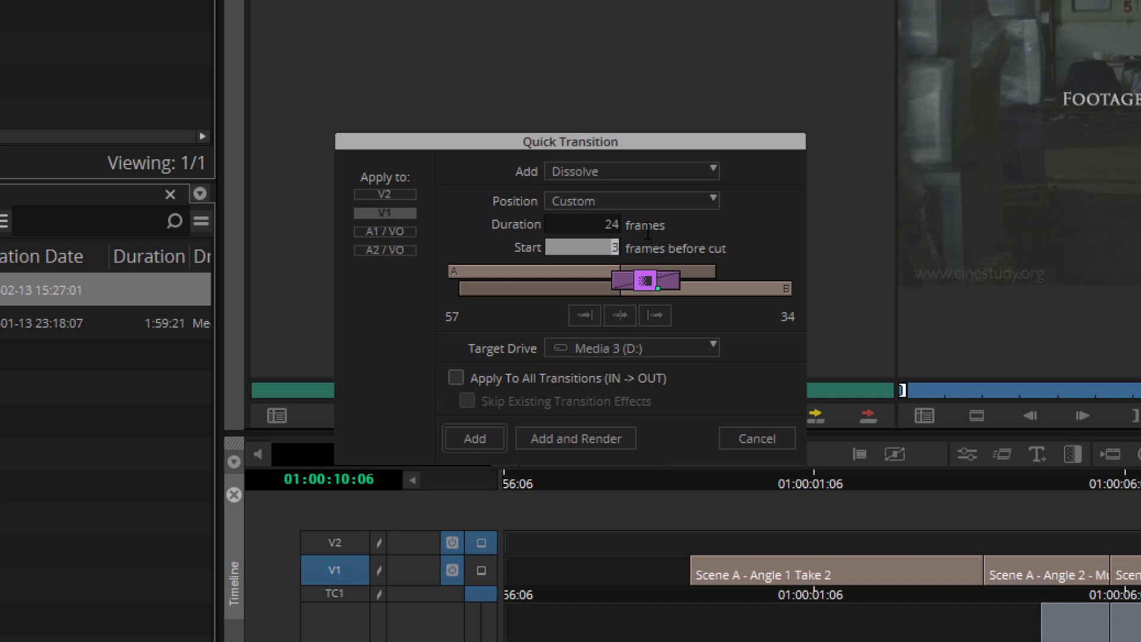
pyautogui.write('6')
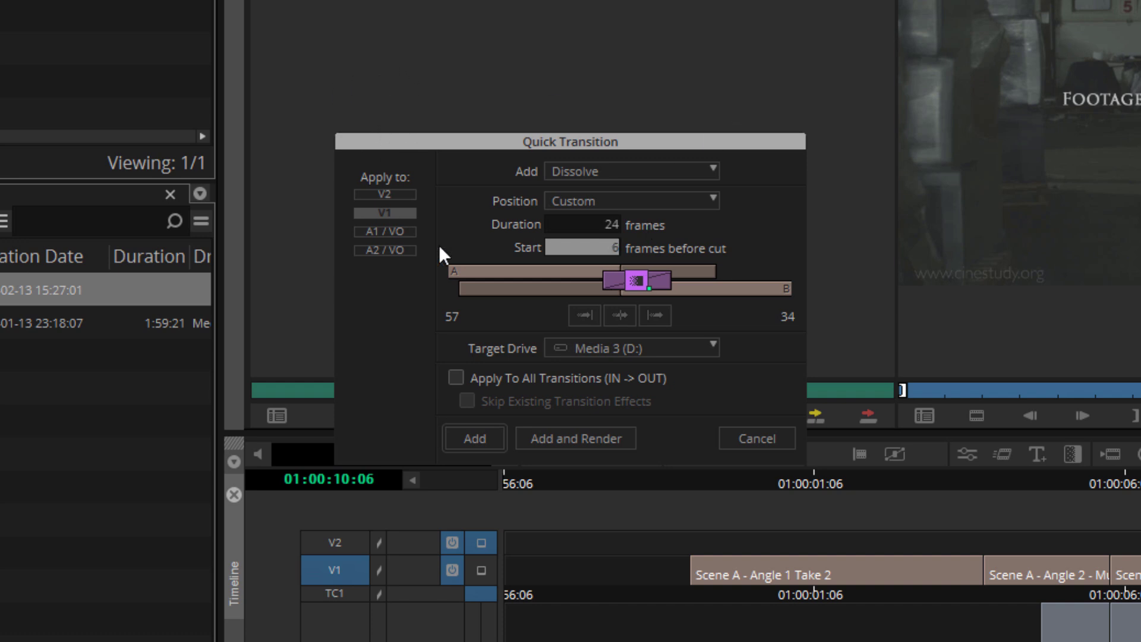
pyautogui.moveTo(637, 281); pyautogui.dragTo(595, 282)
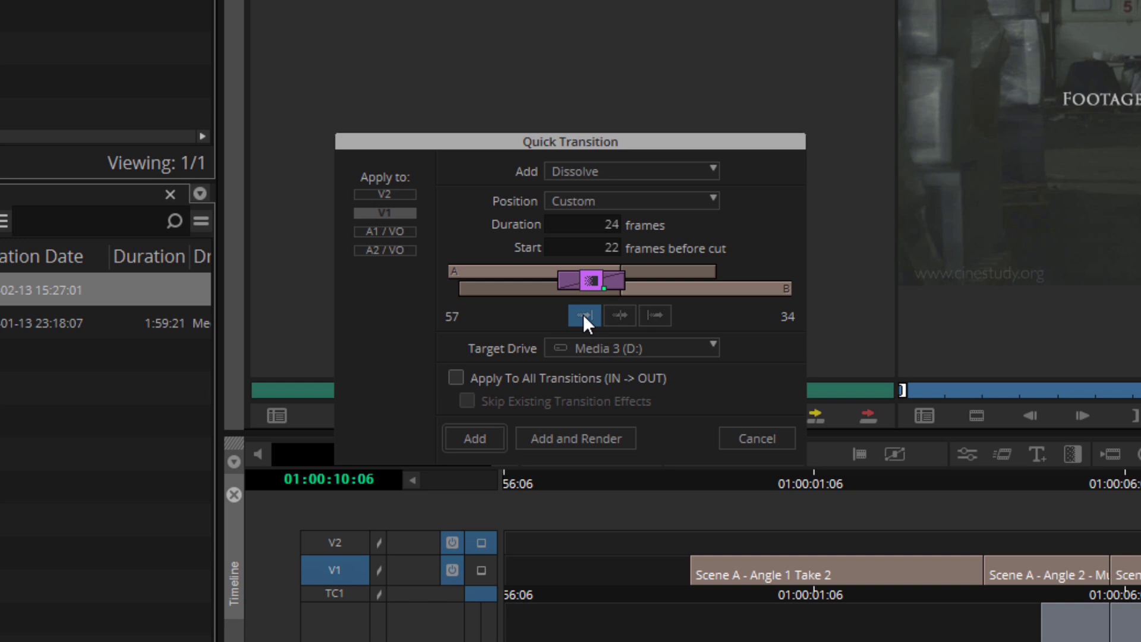
# Set the dissolve's position to Centered on Cut and its duration to 48 frames, and add it to the V1 cut
pyautogui.click(626, 196)
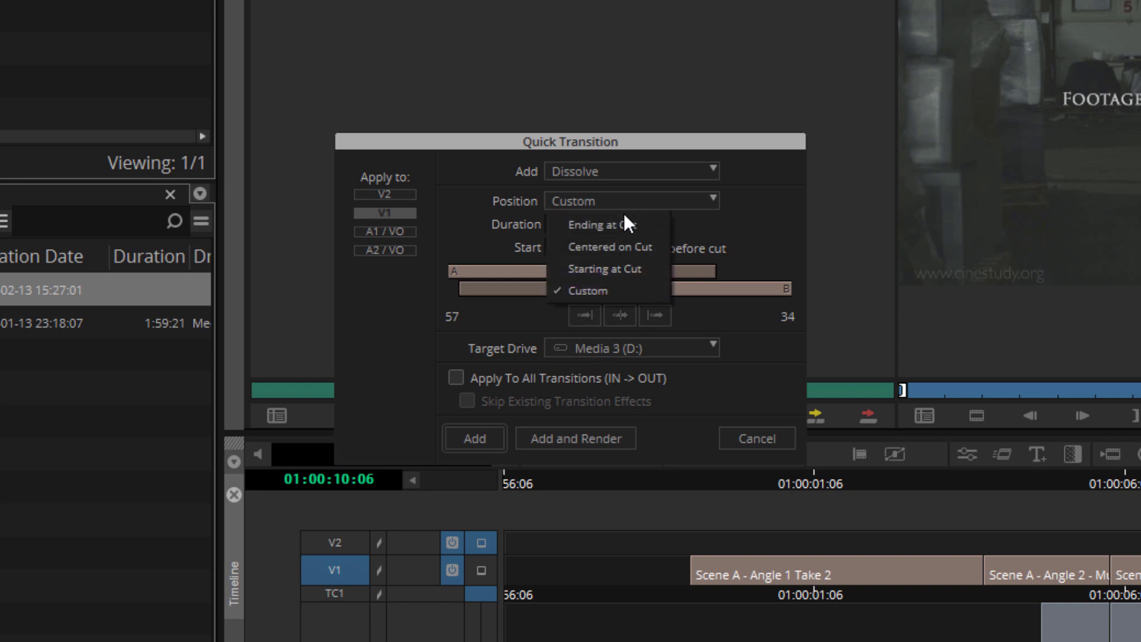
pyautogui.click(629, 244)
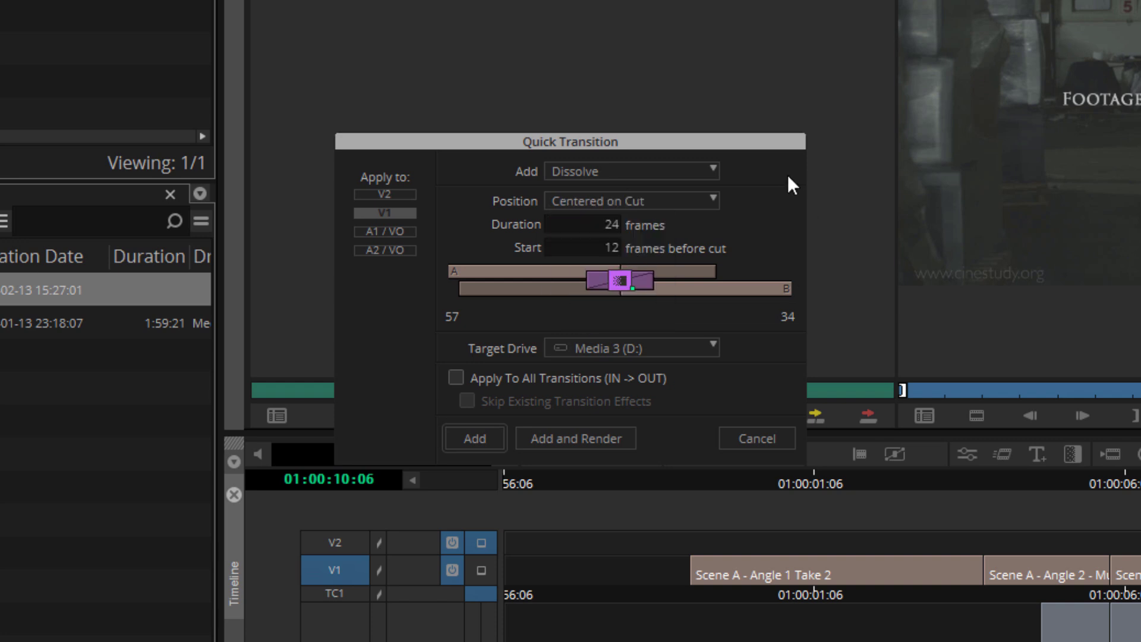
pyautogui.click(611, 228)
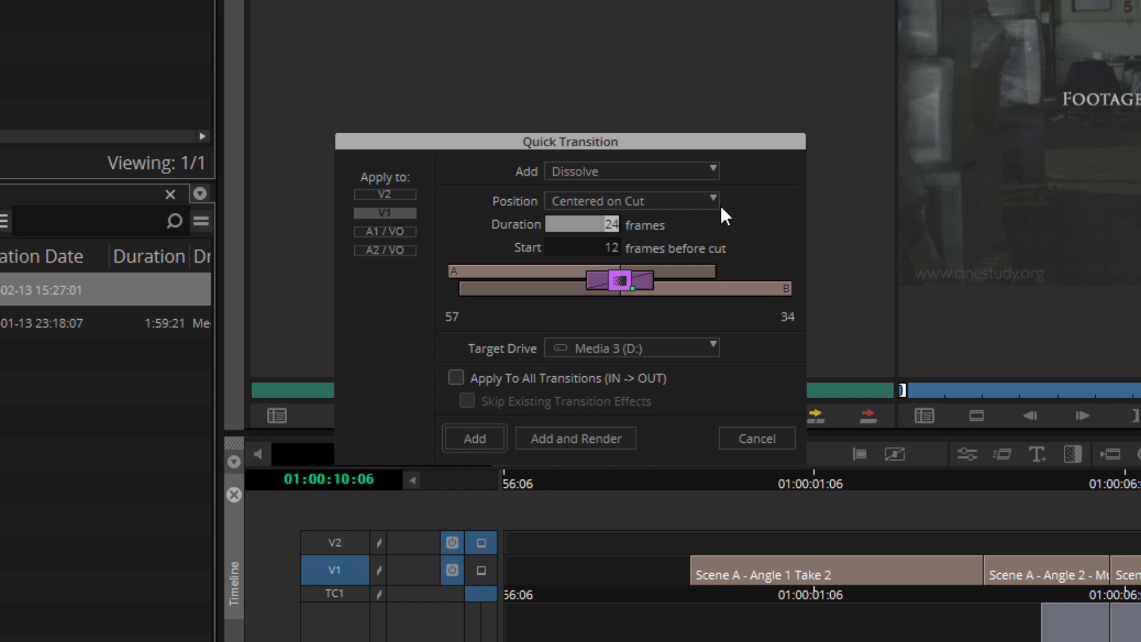
pyautogui.write('48')
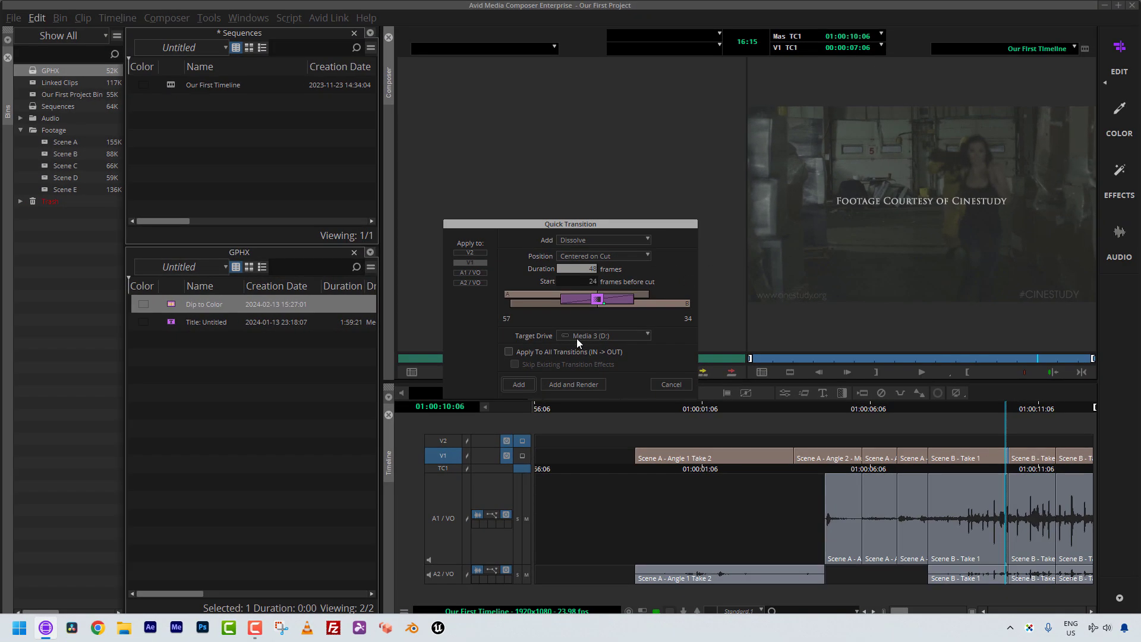
pyautogui.click(533, 381)
# Switch the timeline around the new dissolve to the Standard view and turn off the waveforms on A1 and A2
pyautogui.click(1018, 460)
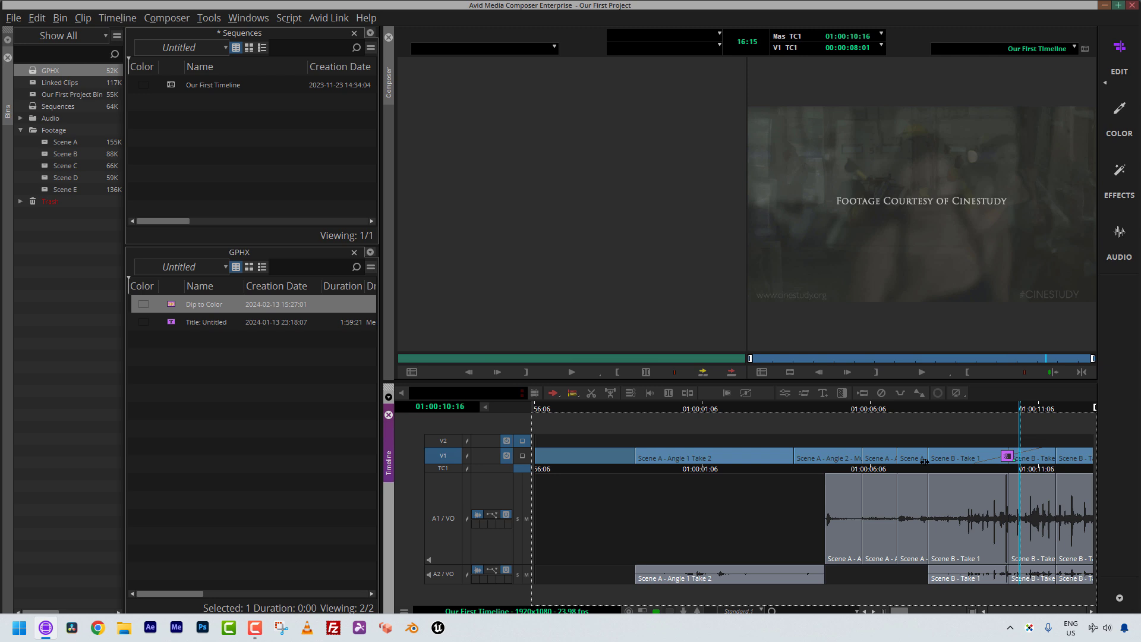
pyautogui.moveTo(919, 450); pyautogui.dragTo(1103, 454)
pyautogui.hotkey('ctrl', ']')
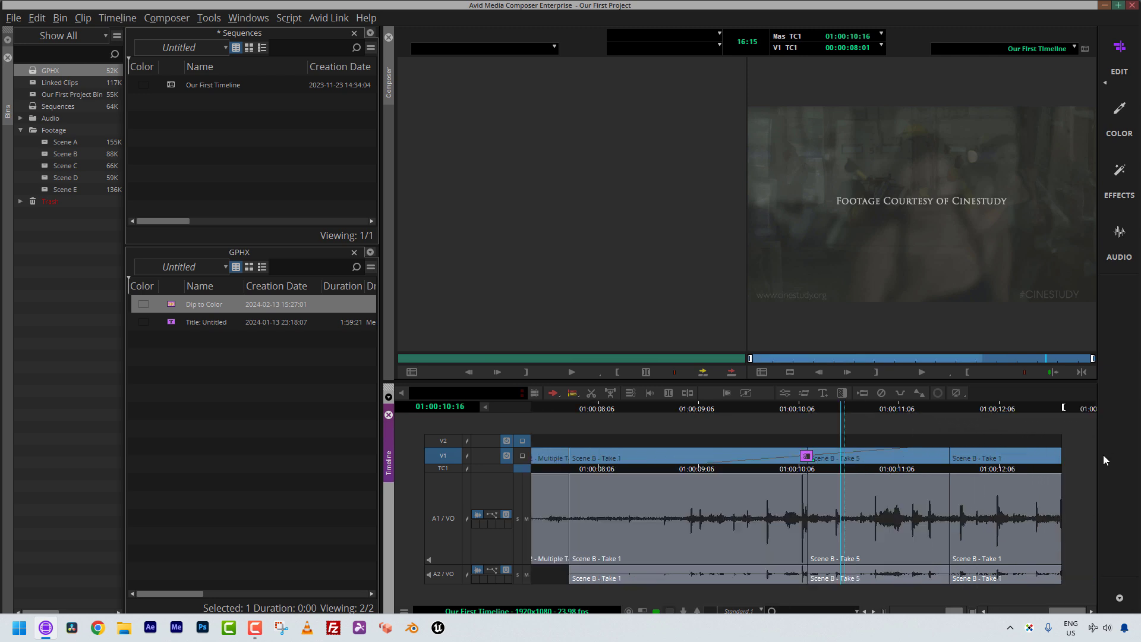
pyautogui.moveTo(806, 471); pyautogui.dragTo(794, 478)
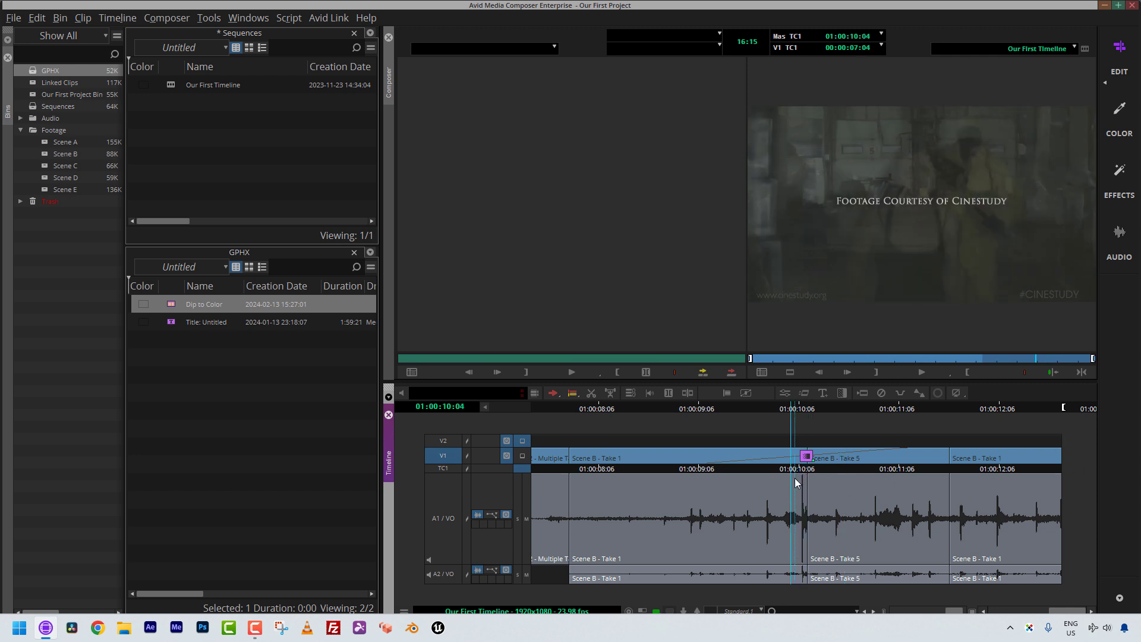
pyautogui.click(739, 610)
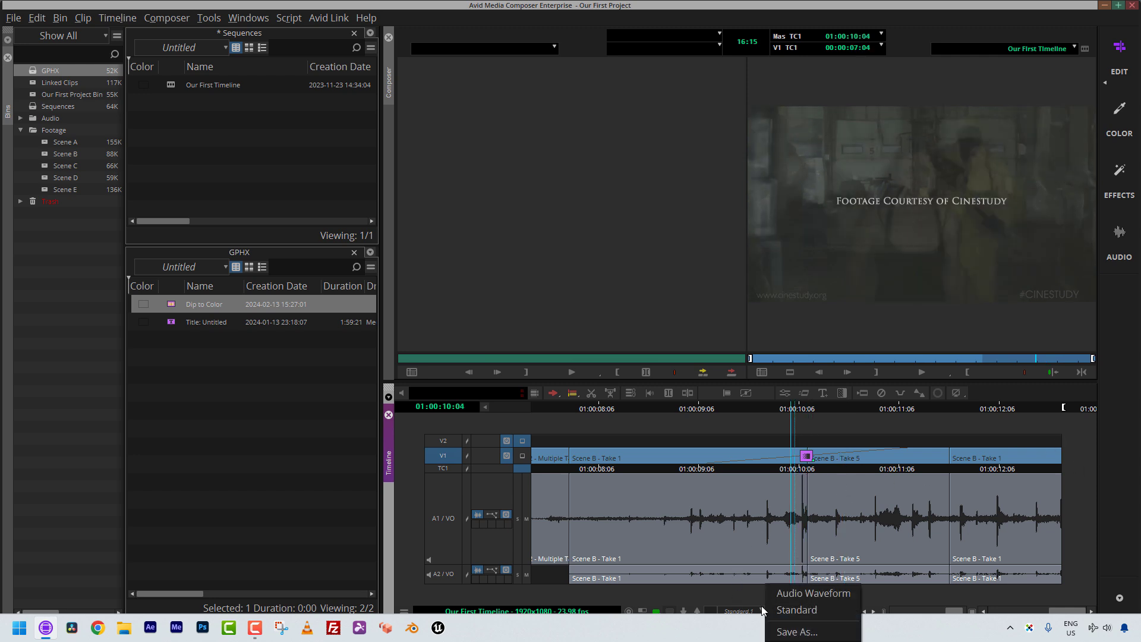
pyautogui.click(775, 608)
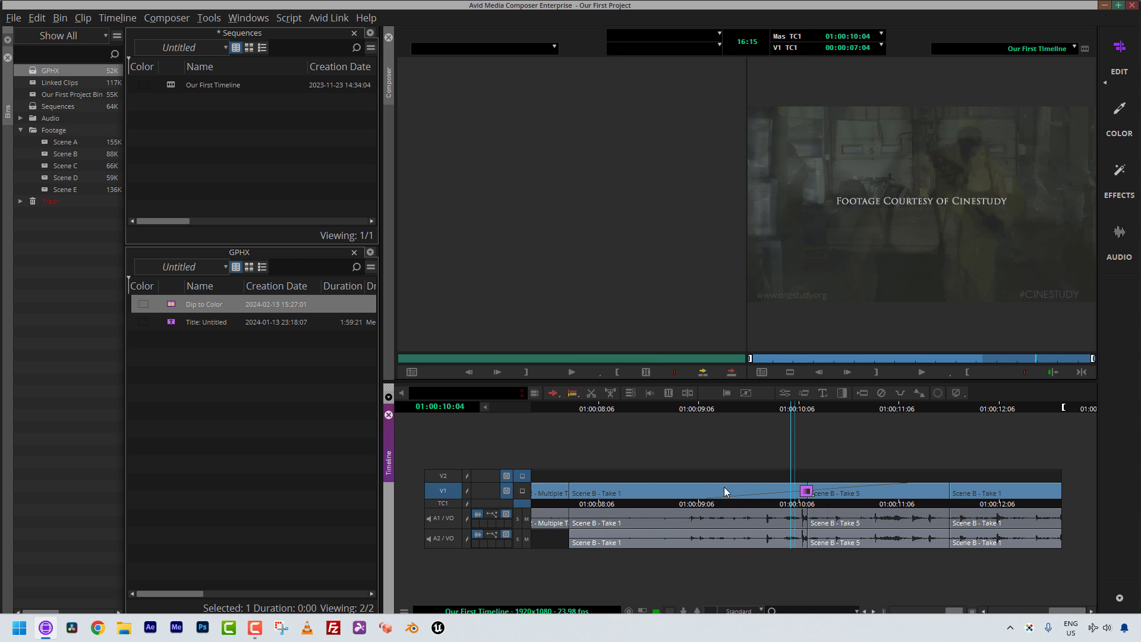
pyautogui.click(480, 534)
pyautogui.click(478, 514)
pyautogui.moveTo(771, 487); pyautogui.dragTo(821, 493)
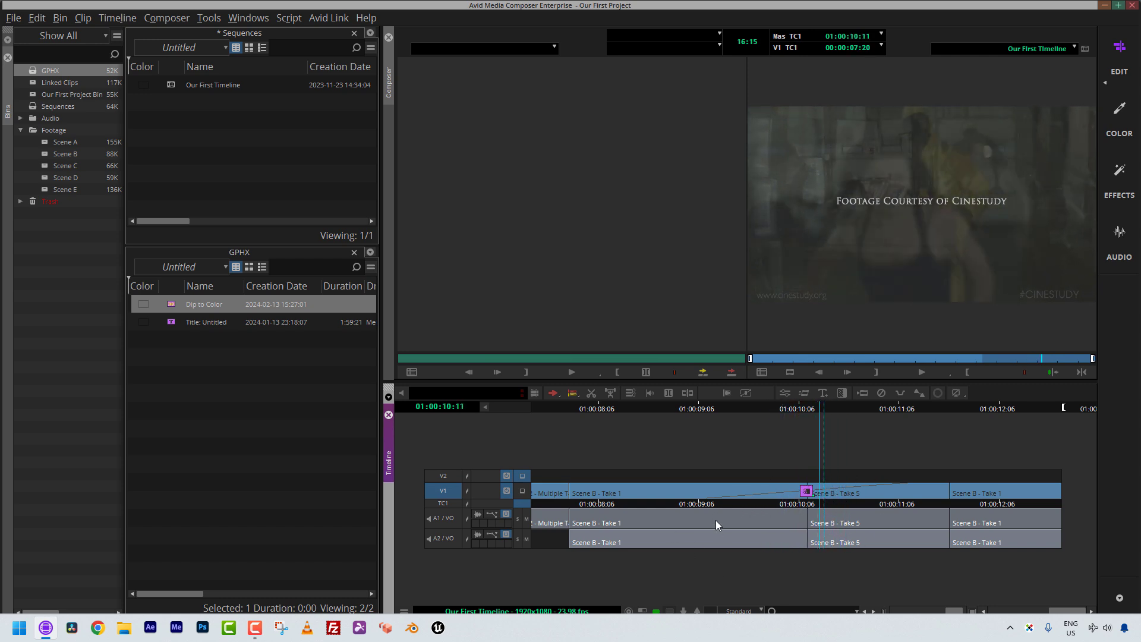
# Open the V1 dissolve in the Effect Editor to inspect its opacity parameters, and return to the timeline
pyautogui.click(809, 493)
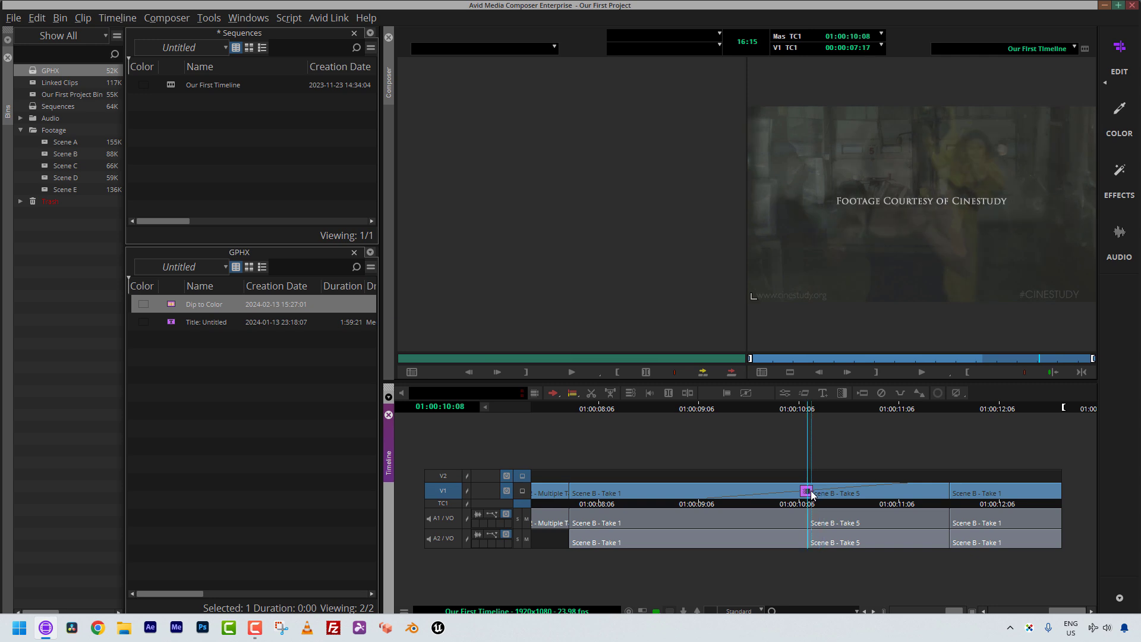
pyautogui.doubleClick(809, 492)
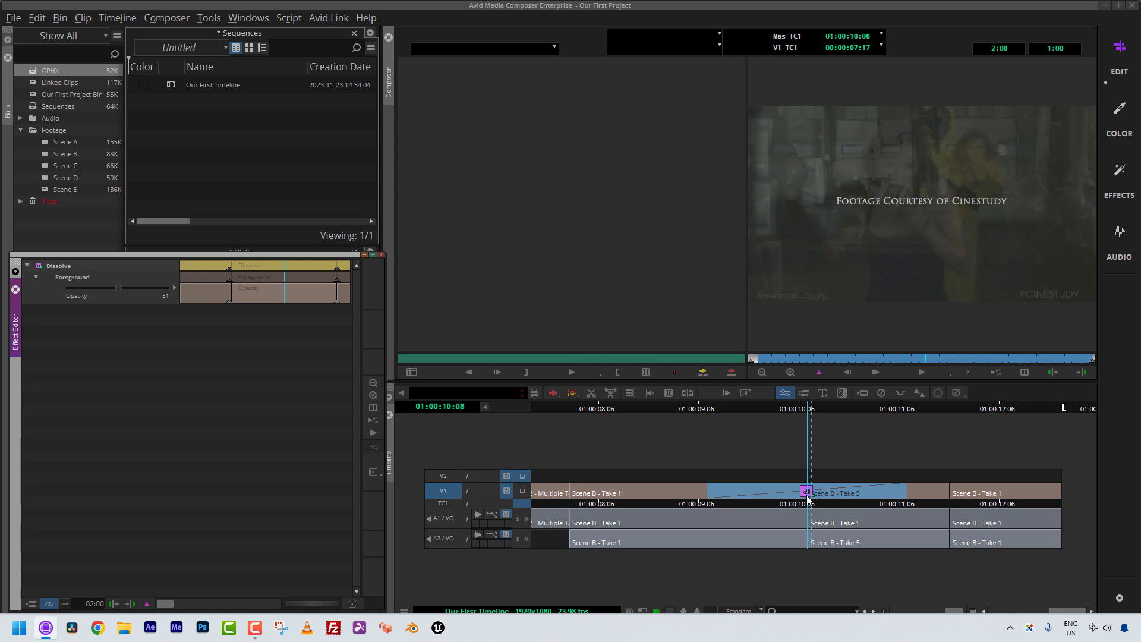
pyautogui.click(807, 496)
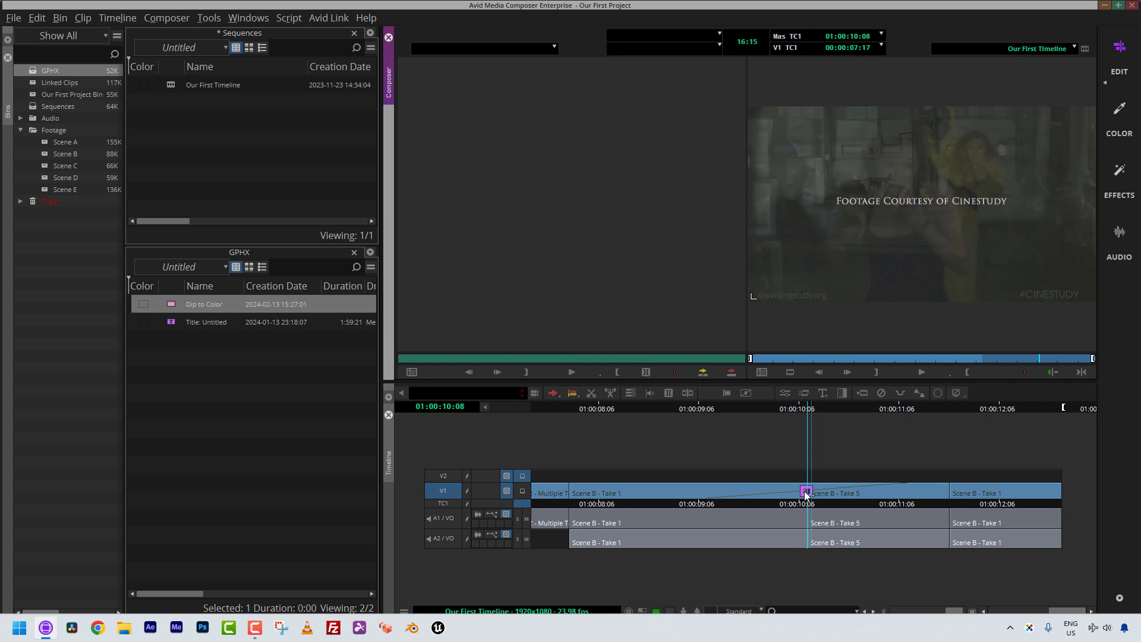
# Enable transition manipulation and try different start points for the V1 dissolve, finally setting its start to about 01:00:09:01
pyautogui.click(747, 393)
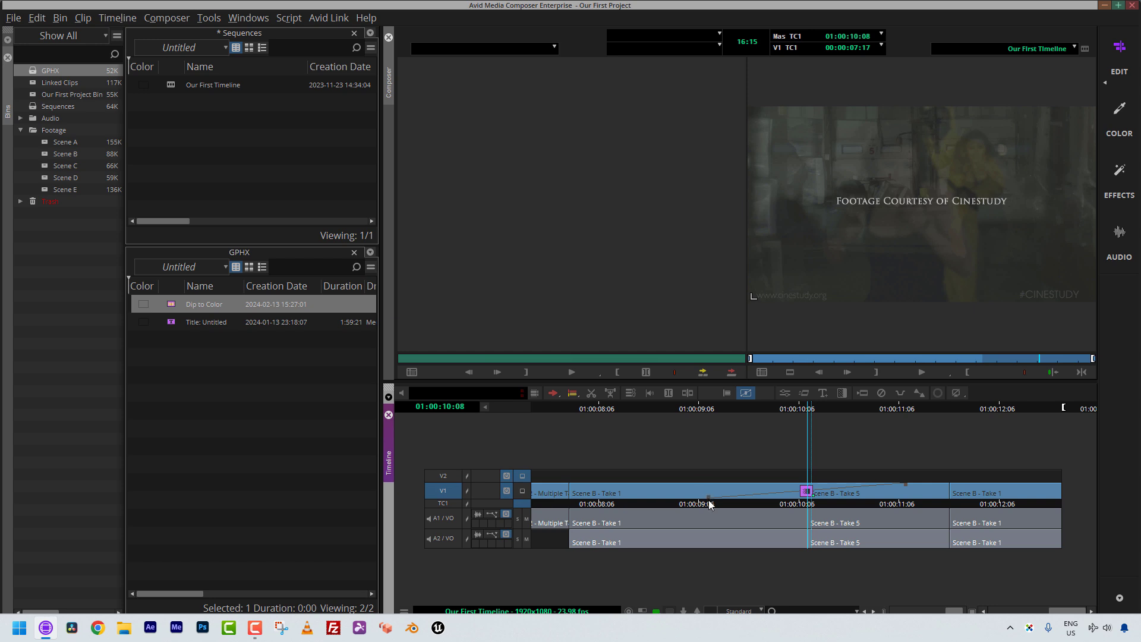
pyautogui.click(745, 394)
pyautogui.click(746, 393)
pyautogui.click(707, 495)
pyautogui.moveTo(707, 496); pyautogui.dragTo(666, 494)
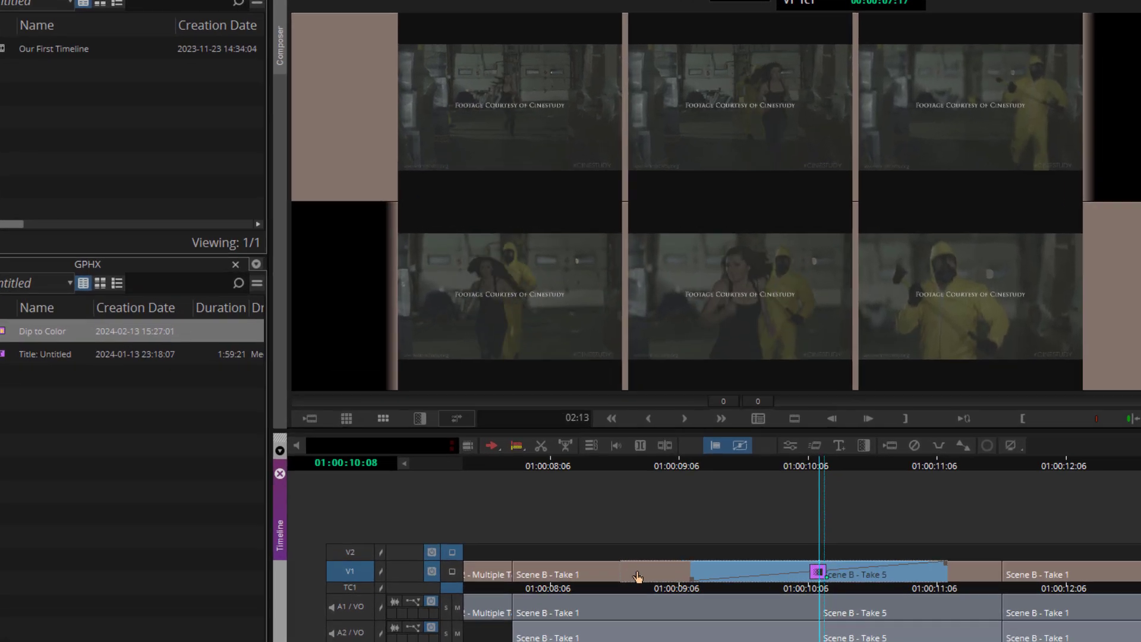
pyautogui.moveTo(637, 576); pyautogui.dragTo(753, 563)
pyautogui.moveTo(752, 610); pyautogui.dragTo(677, 625)
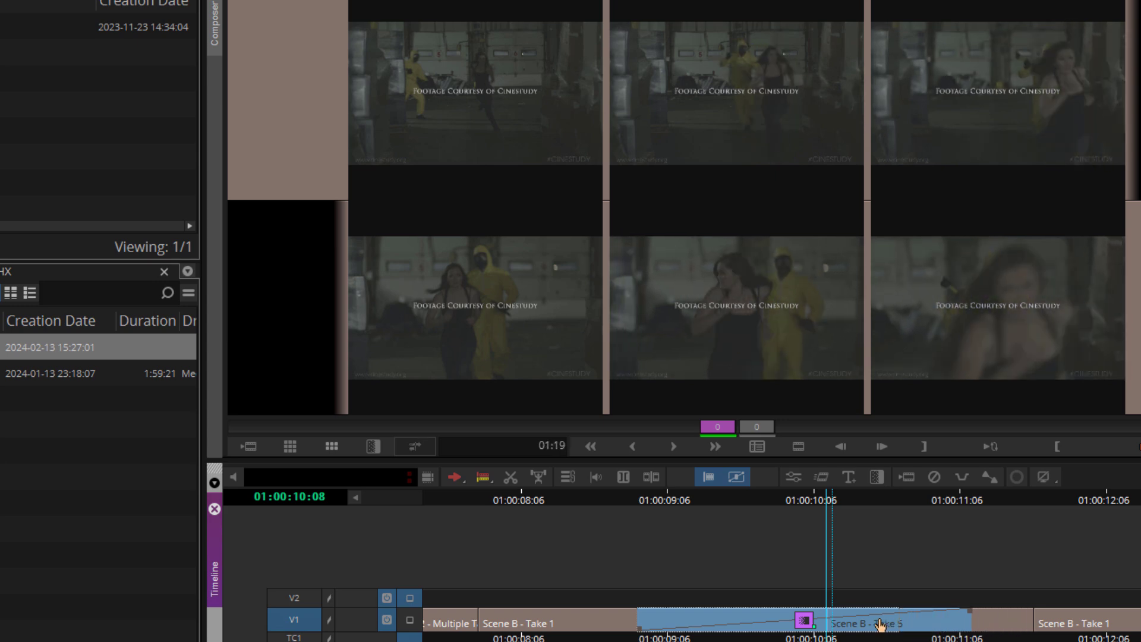
# Shorten and re-extend the end of the V1 dissolve until it lasts 02:02, and scrub the playhead through it
pyautogui.click(853, 627)
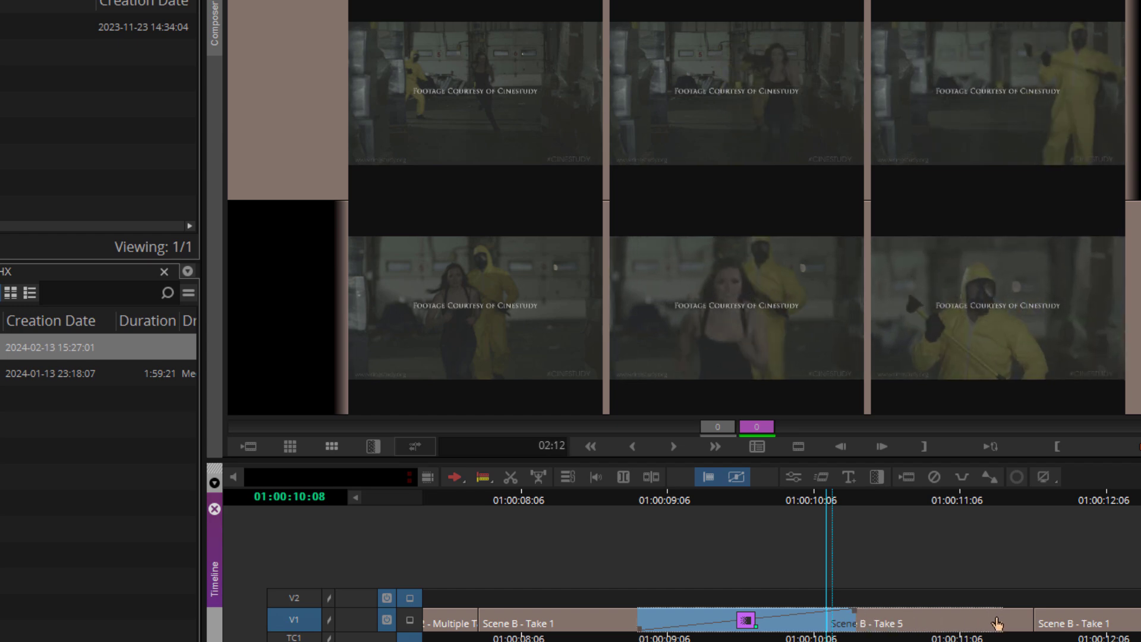
pyautogui.click(949, 624)
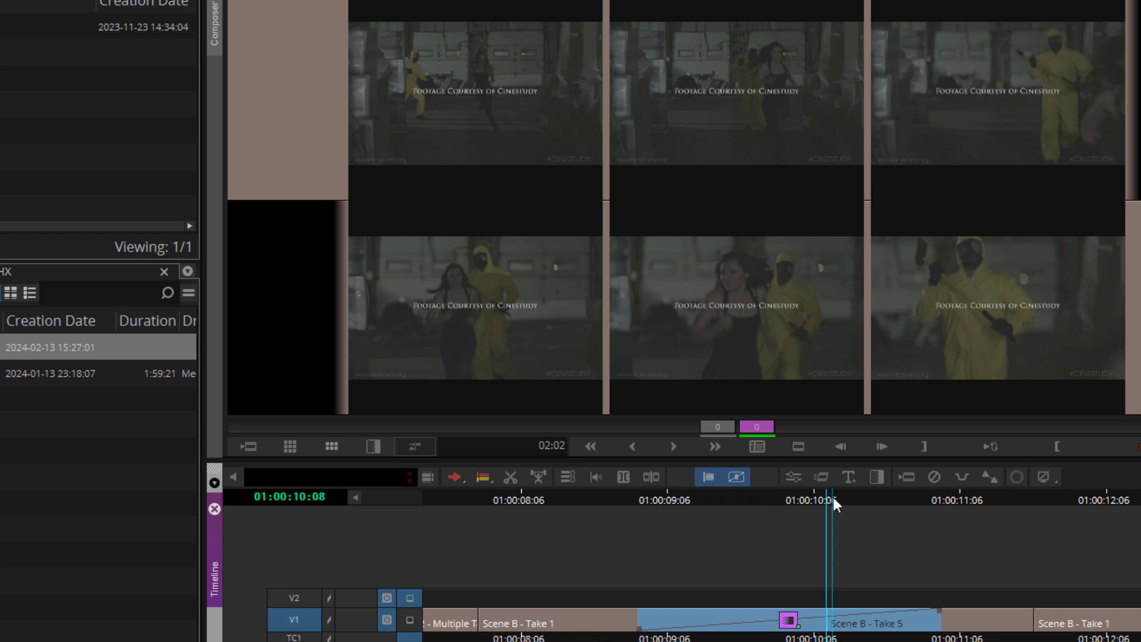
pyautogui.moveTo(835, 494); pyautogui.dragTo(921, 494)
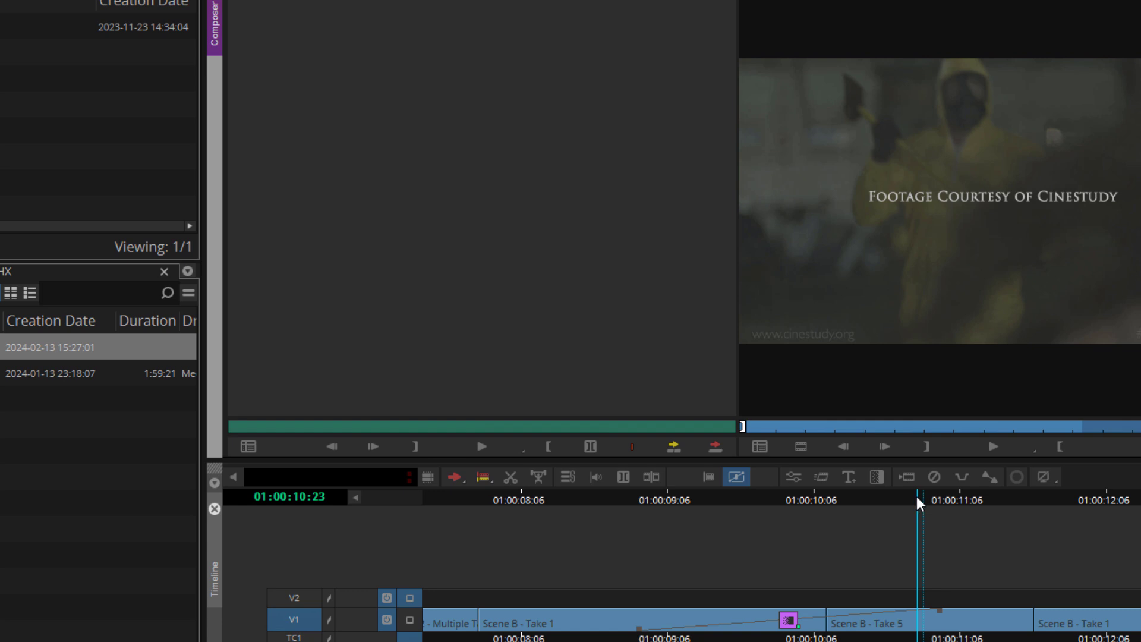
# Slide the whole V1 dissolve later and then earlier across the cut, keeping its 02:02 duration
pyautogui.click(801, 626)
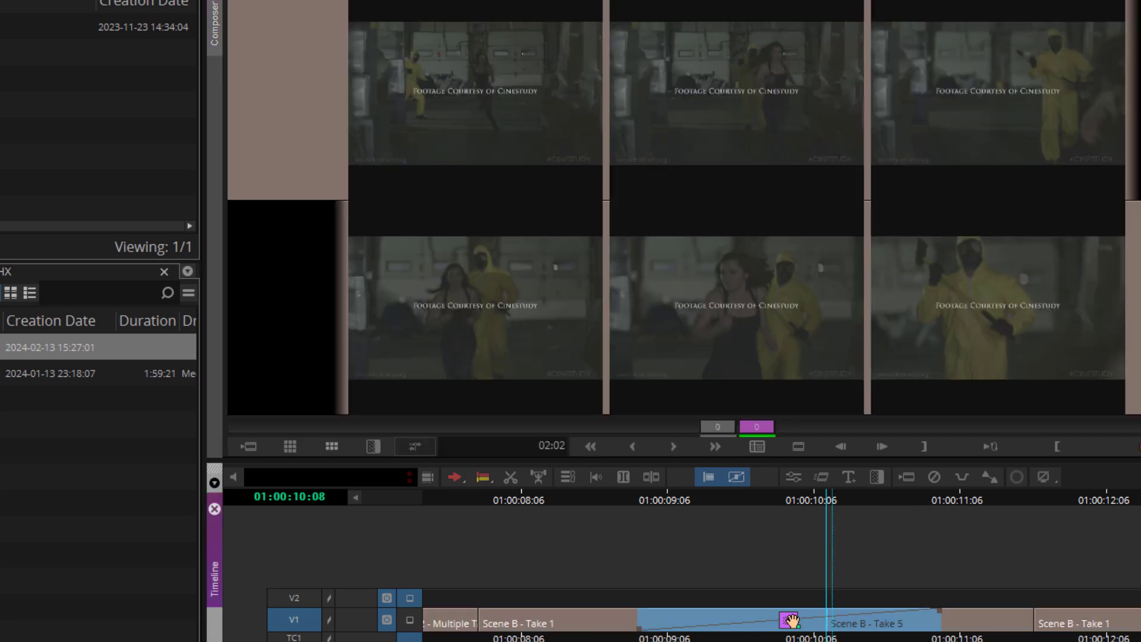
pyautogui.moveTo(802, 628); pyautogui.dragTo(895, 626)
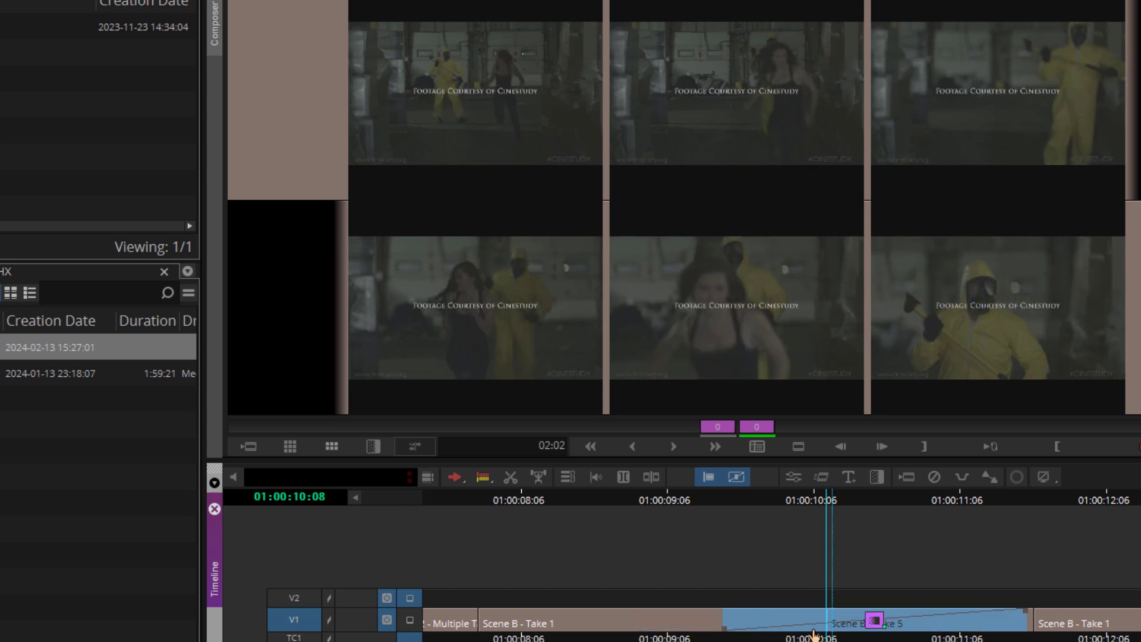
pyautogui.moveTo(759, 628); pyautogui.dragTo(724, 628)
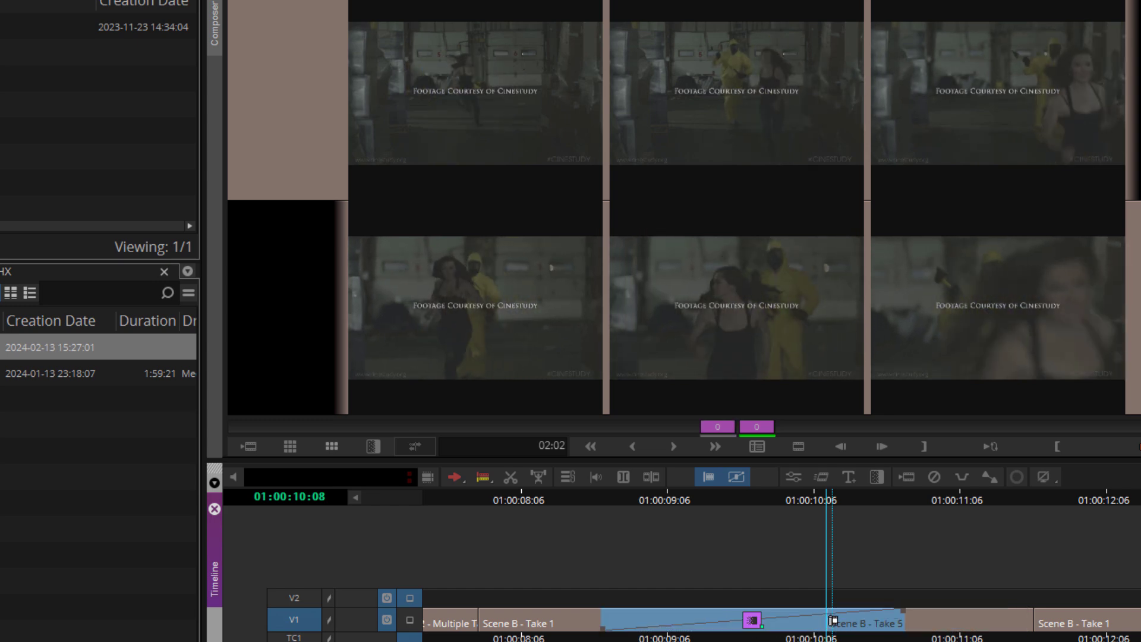
# Roll the cut under the V1 dissolve earlier to 01:00:09:21, and adjust the dissolve's start and end to a duration of 01:21
pyautogui.click(825, 621)
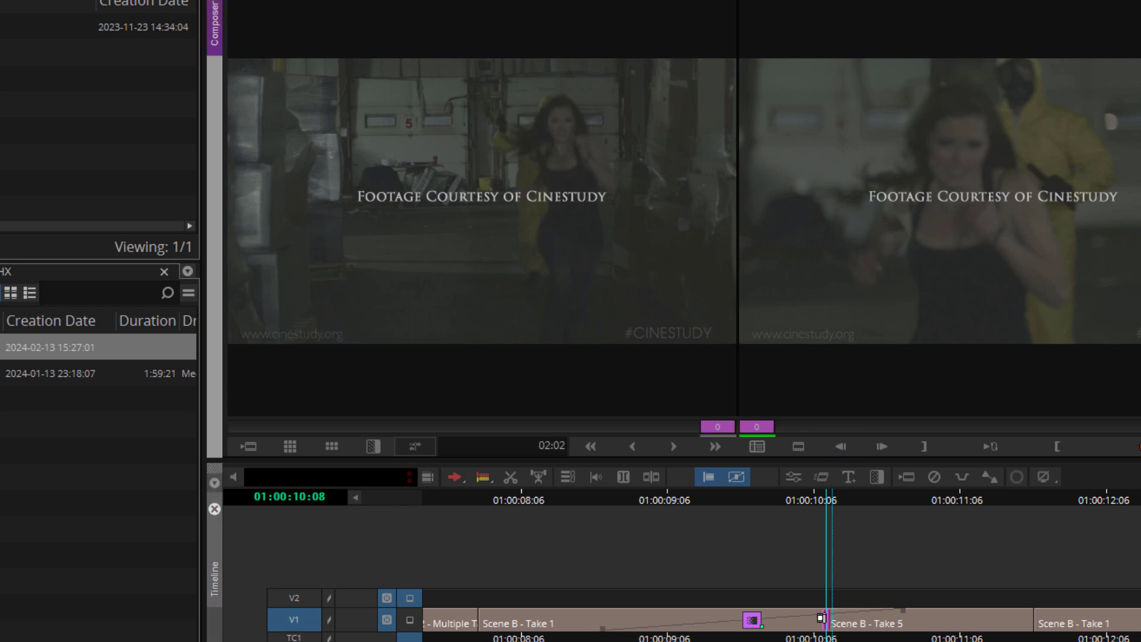
pyautogui.moveTo(824, 621); pyautogui.dragTo(547, 625)
pyautogui.click(730, 622)
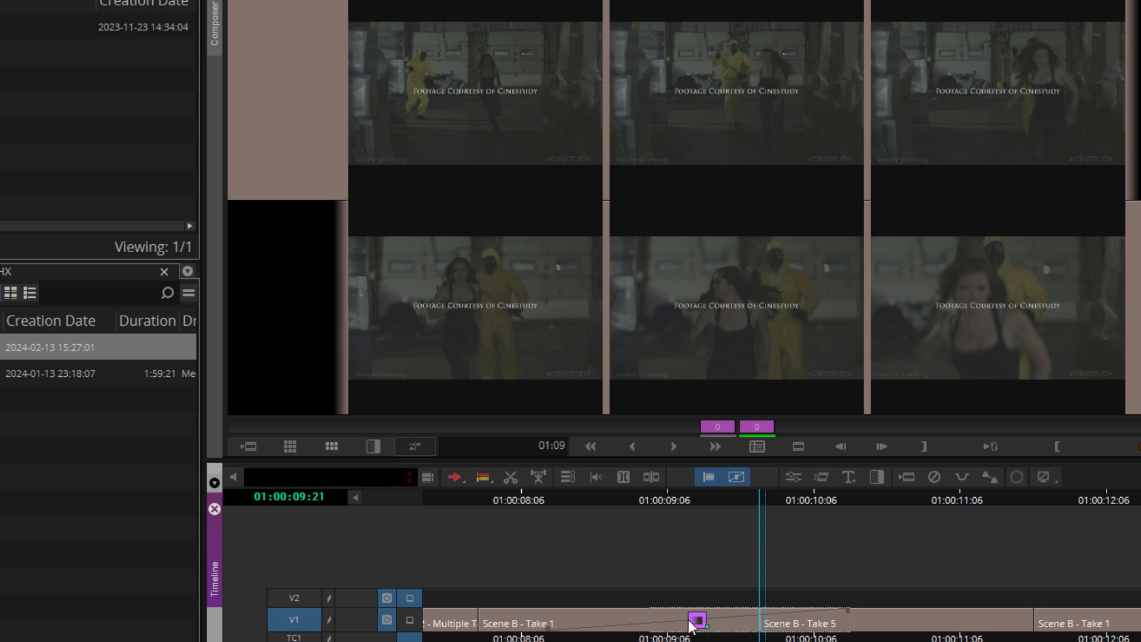
pyautogui.click(846, 608)
pyautogui.moveTo(849, 609); pyautogui.dragTo(923, 610)
# Roll the cut under the V1 dissolve another 14 frames earlier, and slide the dissolve later across the cut
pyautogui.click(761, 619)
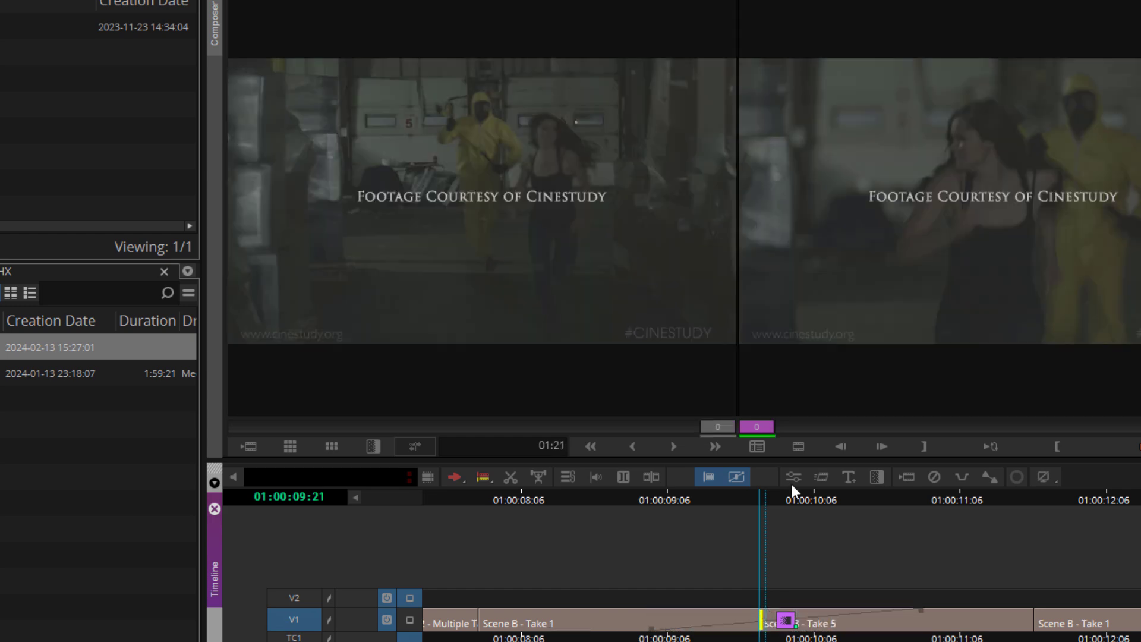
pyautogui.moveTo(753, 612); pyautogui.dragTo(711, 607)
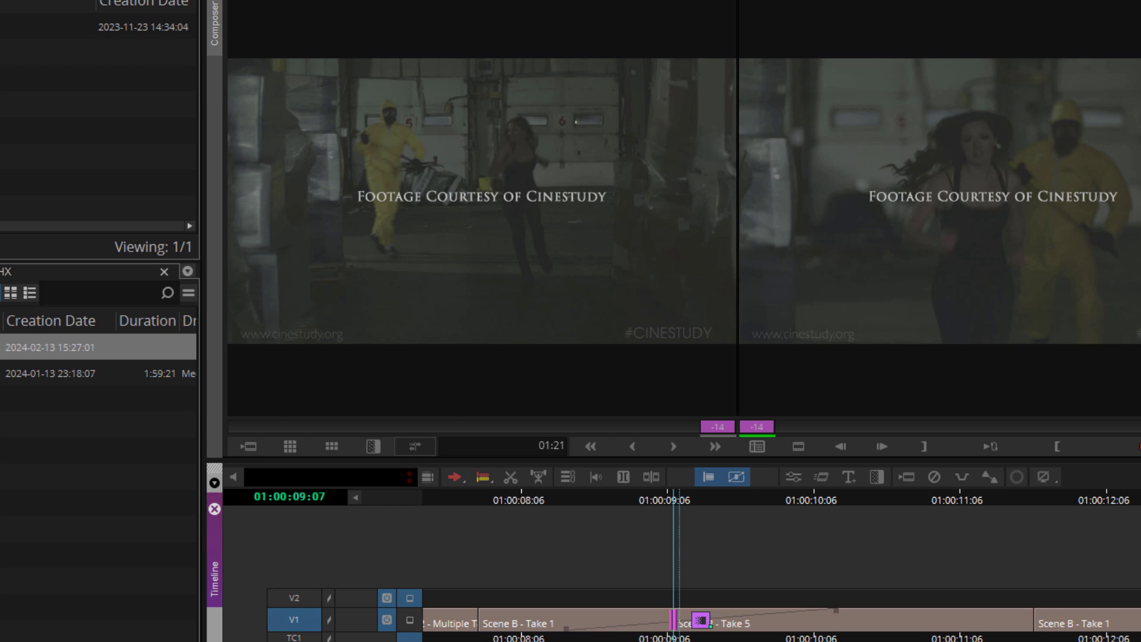
pyautogui.doubleClick(708, 621)
pyautogui.moveTo(742, 624); pyautogui.dragTo(789, 634)
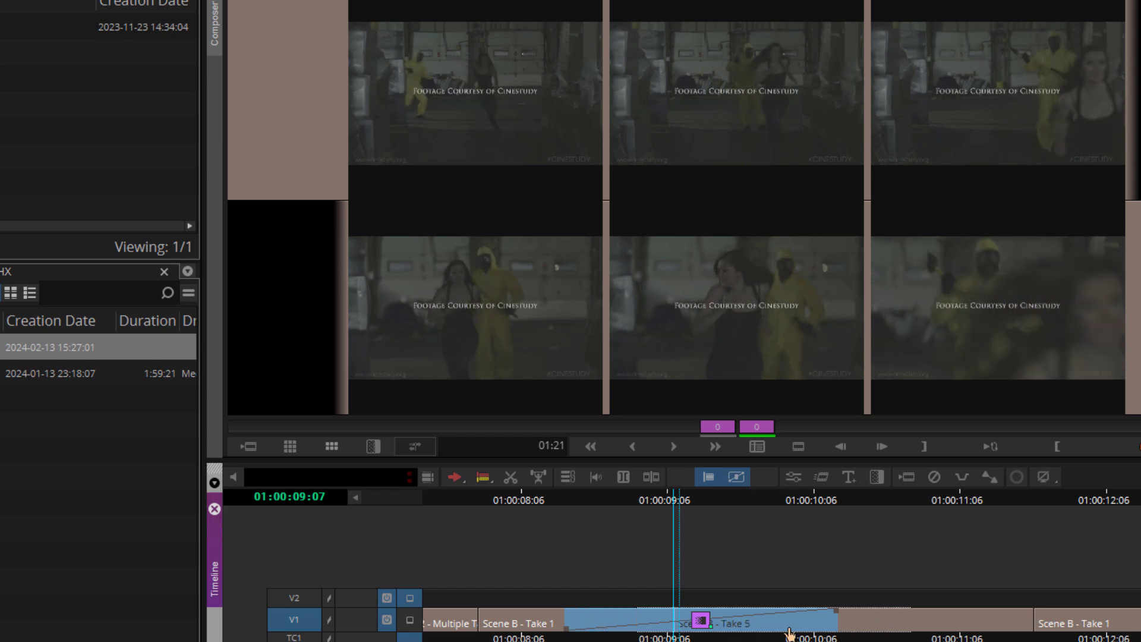